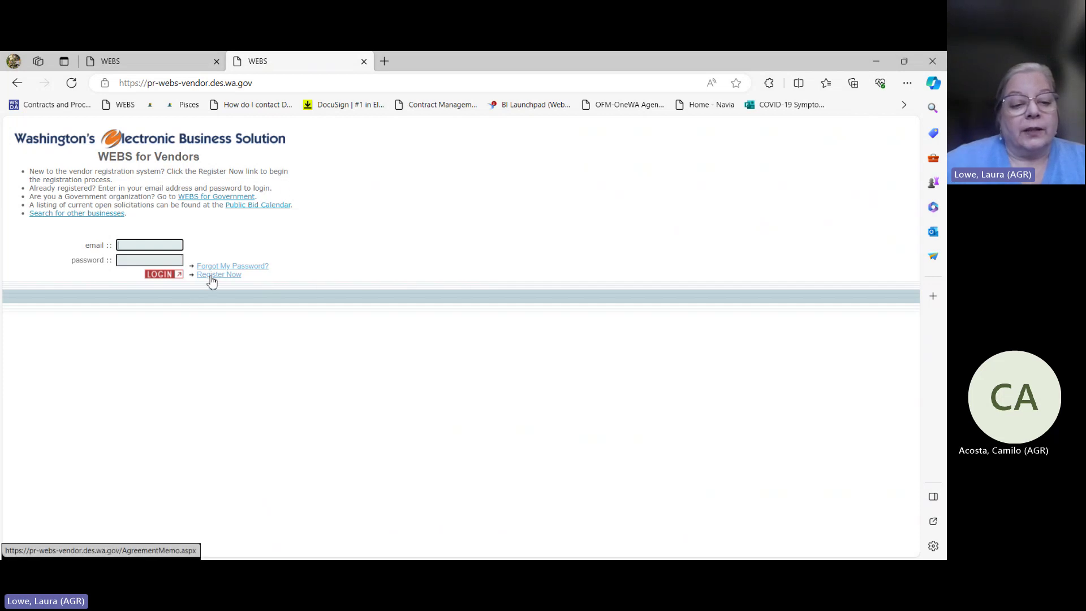
Step: Start a new vendor registration, agree to the terms, and confirm the business is eligible
click(212, 276)
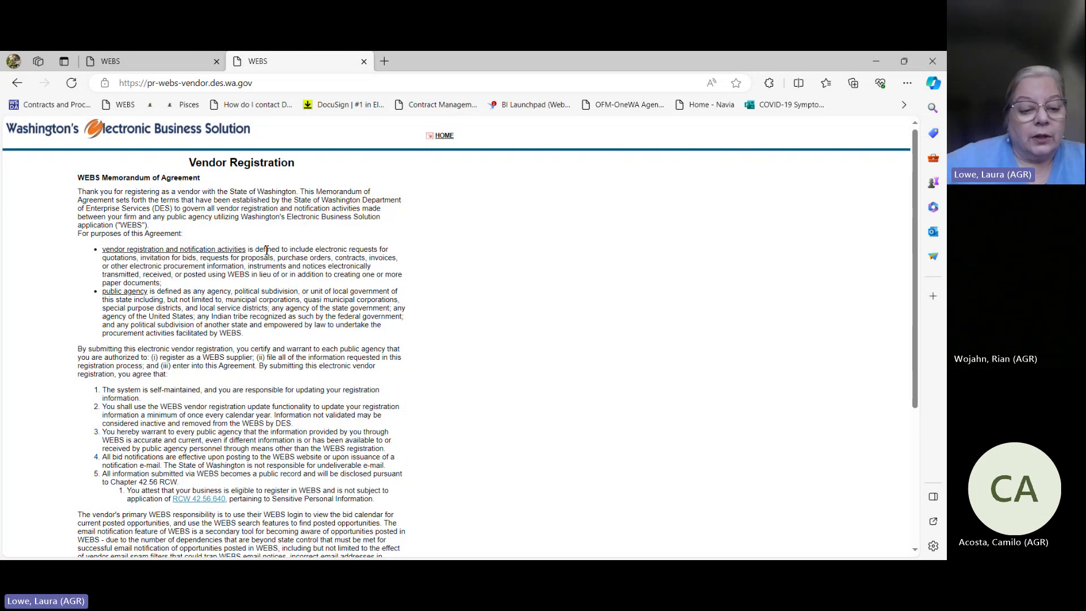
scroll(267, 250, down, 4)
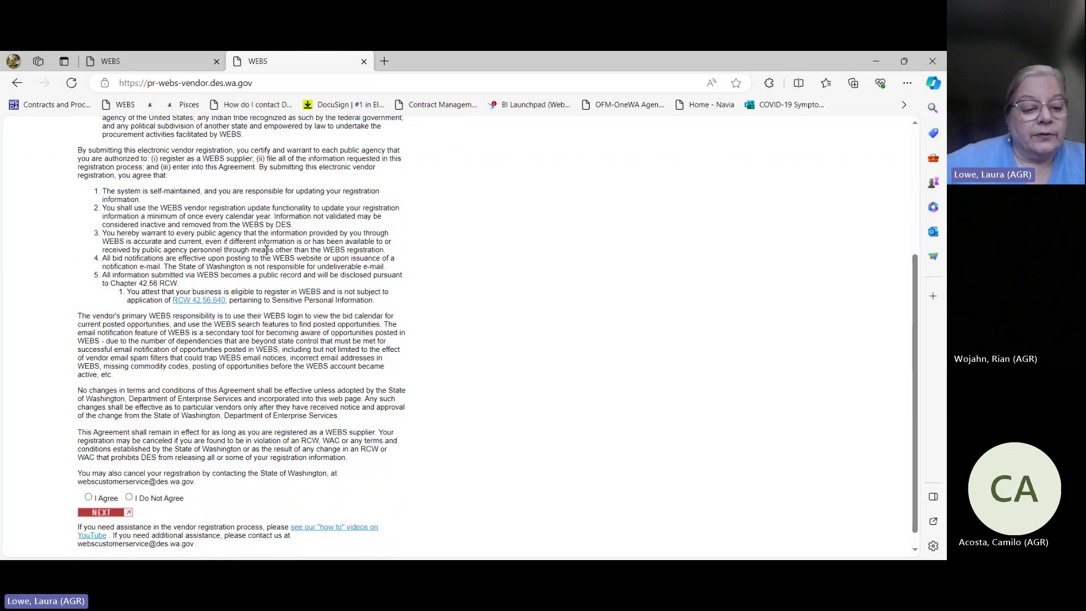
scroll(266, 251, down, 1)
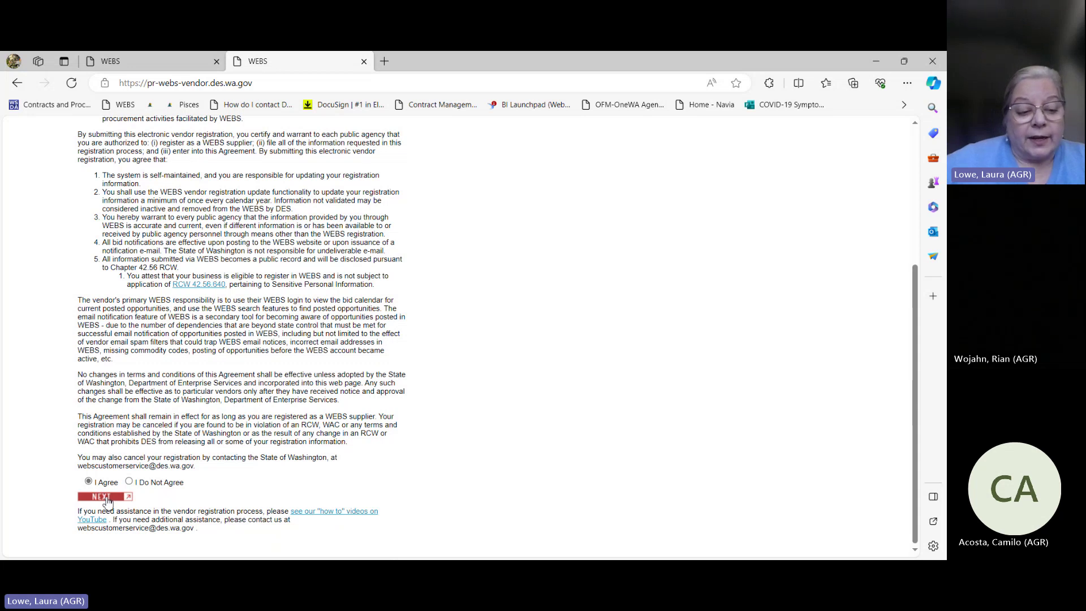
click(105, 497)
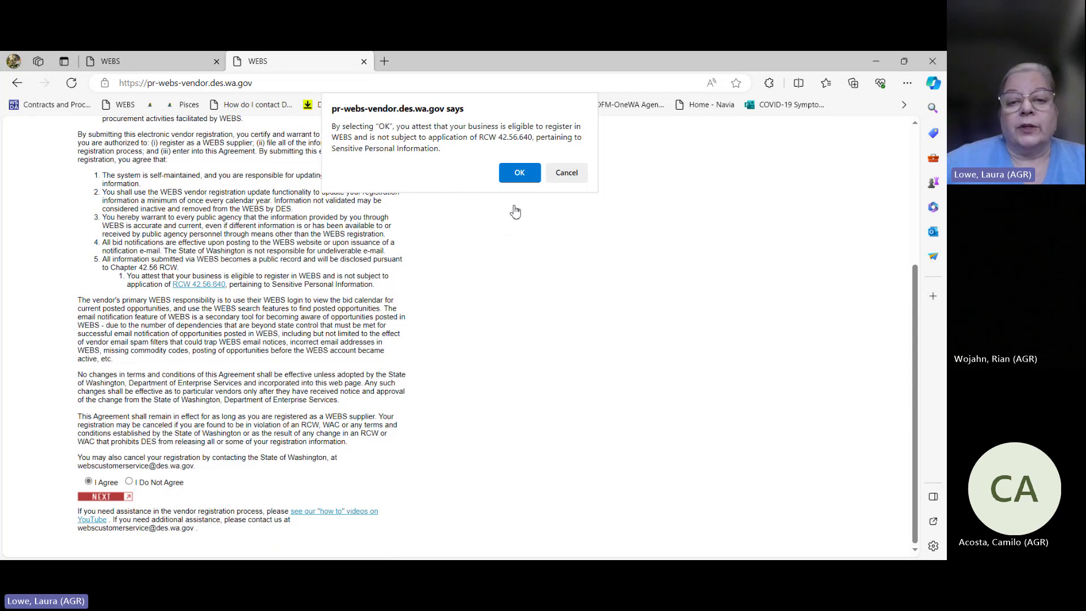
click(520, 174)
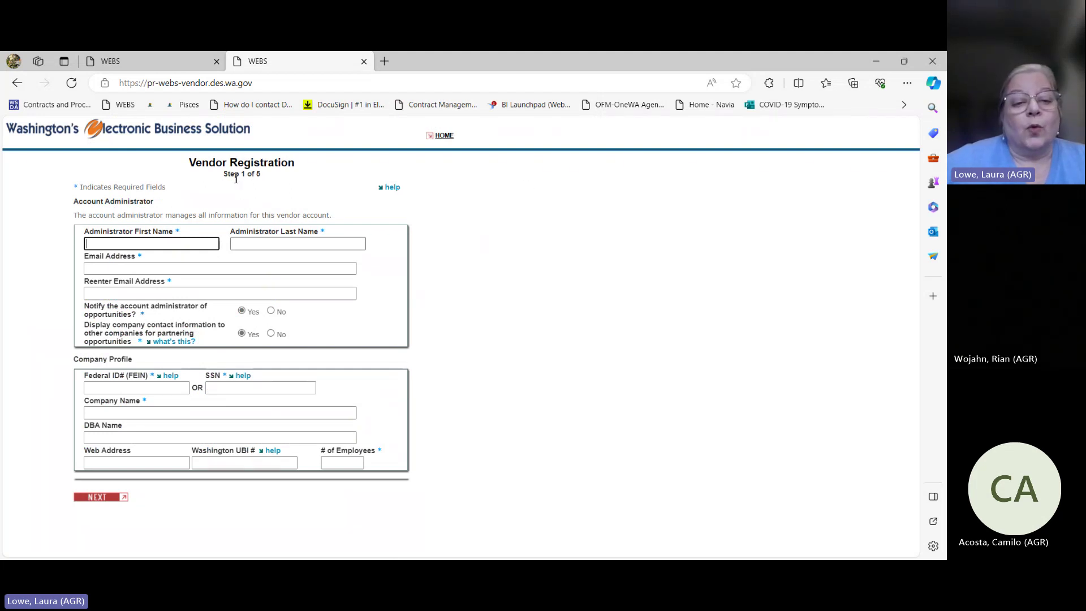
Step: Fill the administrator's name and e-mail from saved autofill details
click(142, 244)
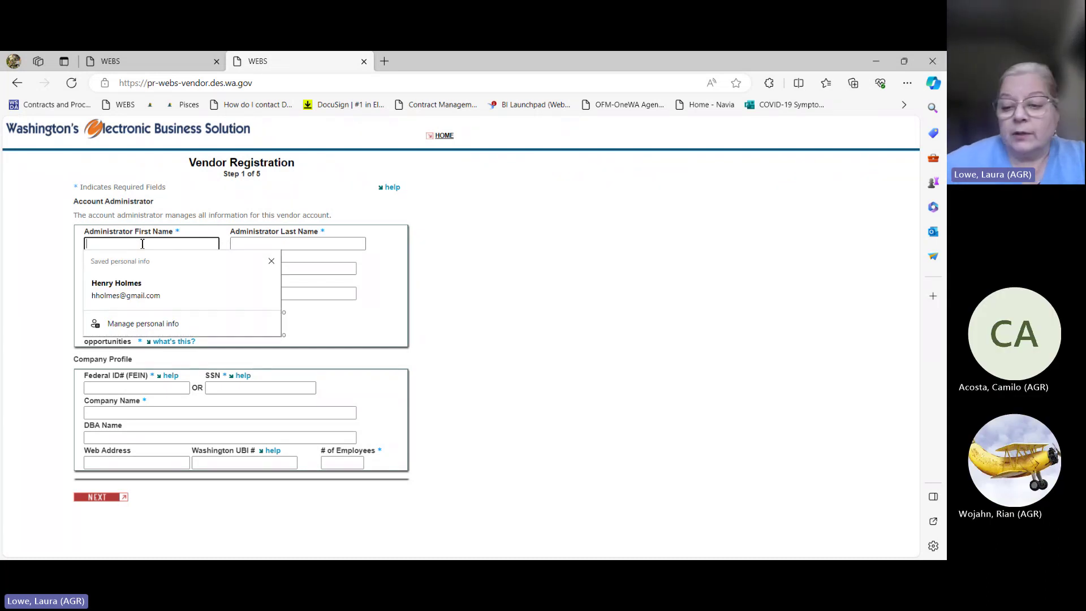
click(113, 287)
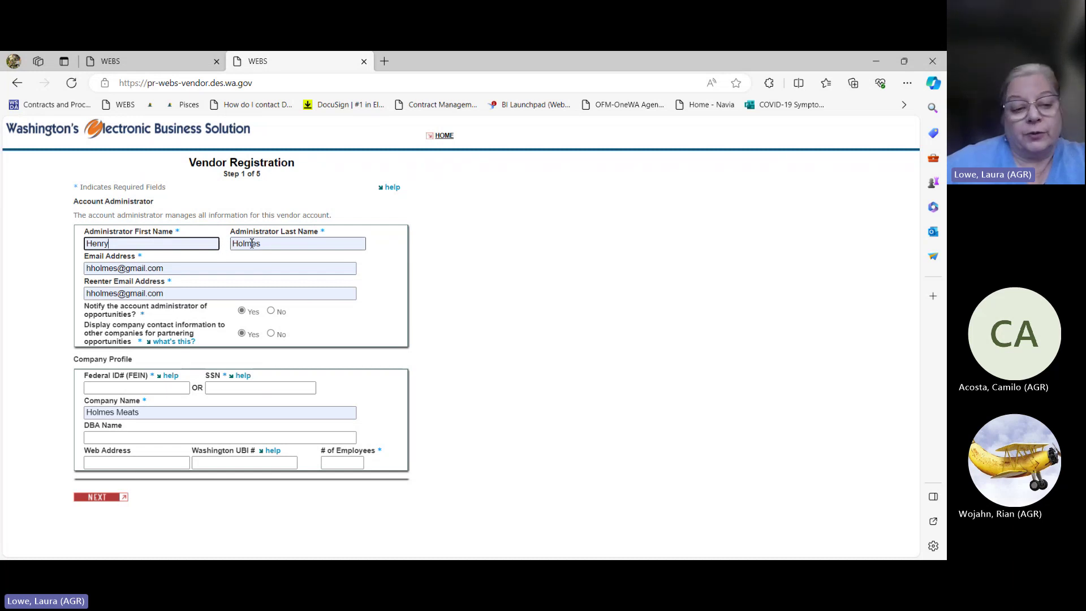
click(184, 270)
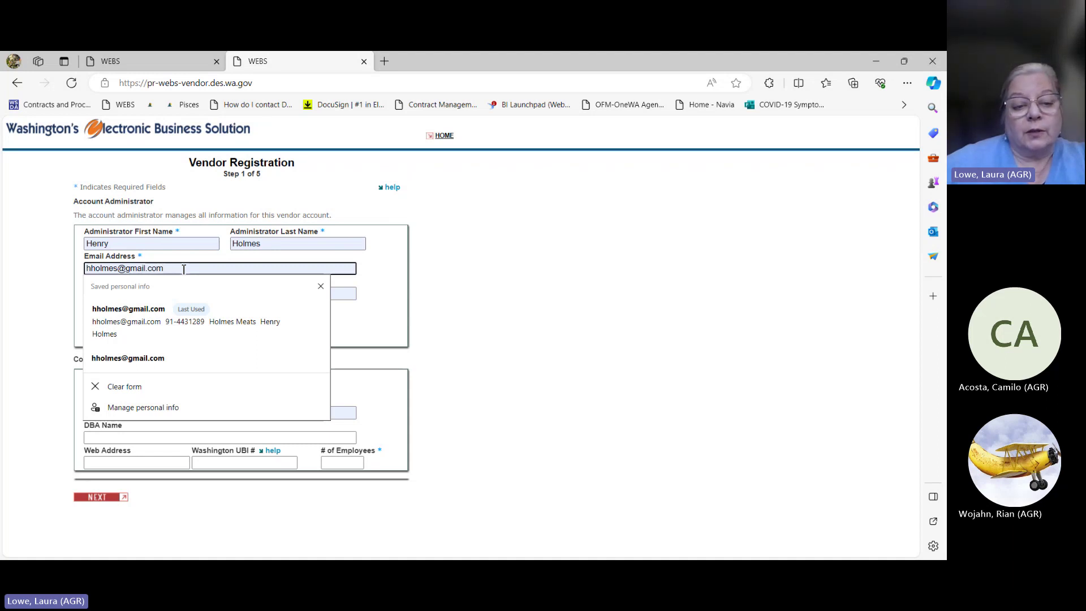
click(401, 289)
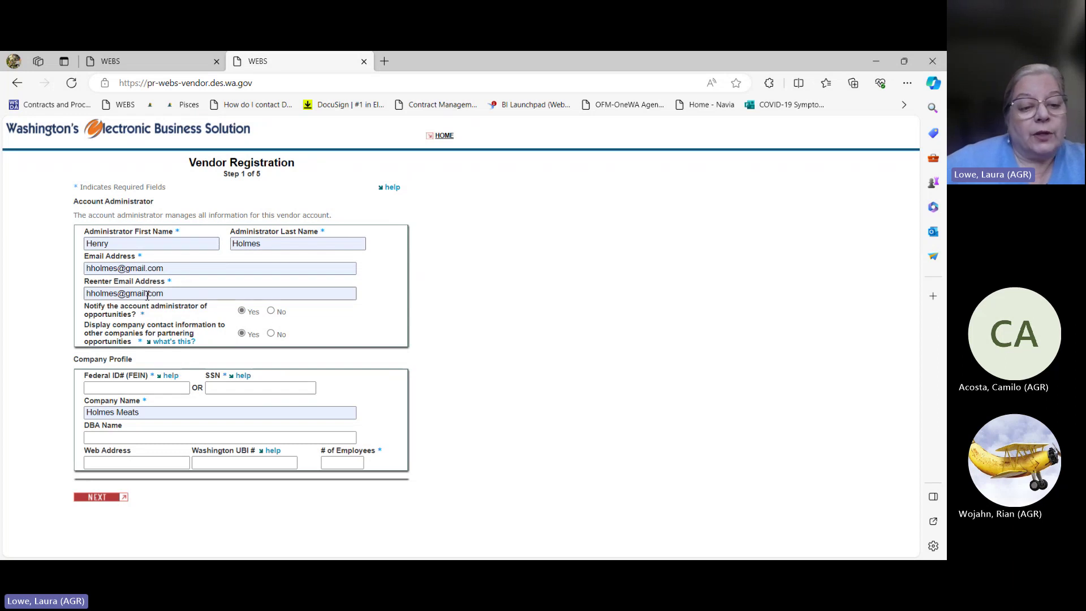
Step: Fill the company's federal ID from saved values and set employees to 10
click(142, 388)
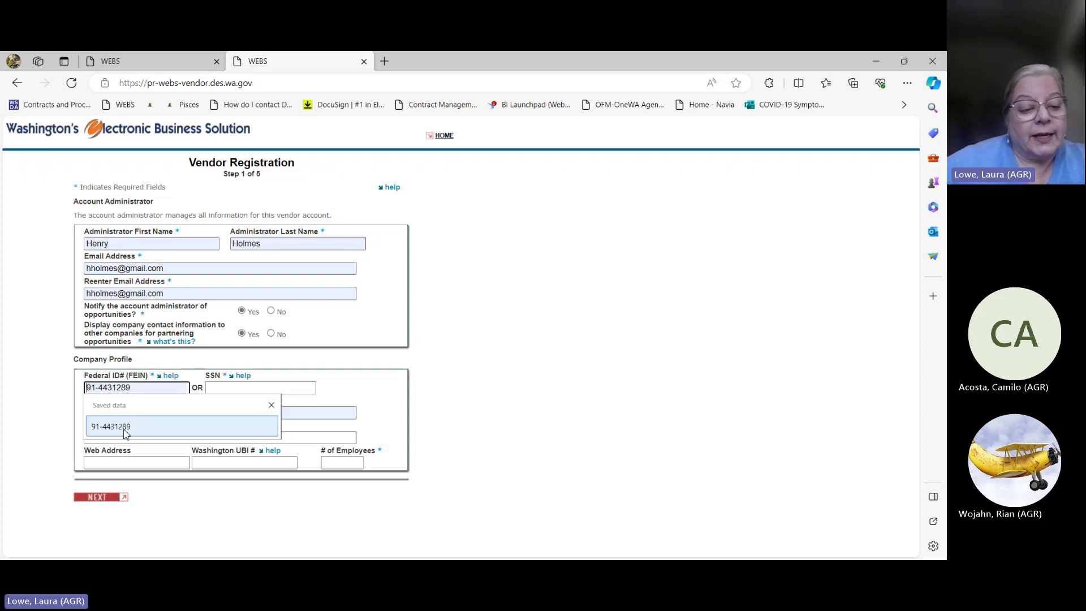
click(125, 427)
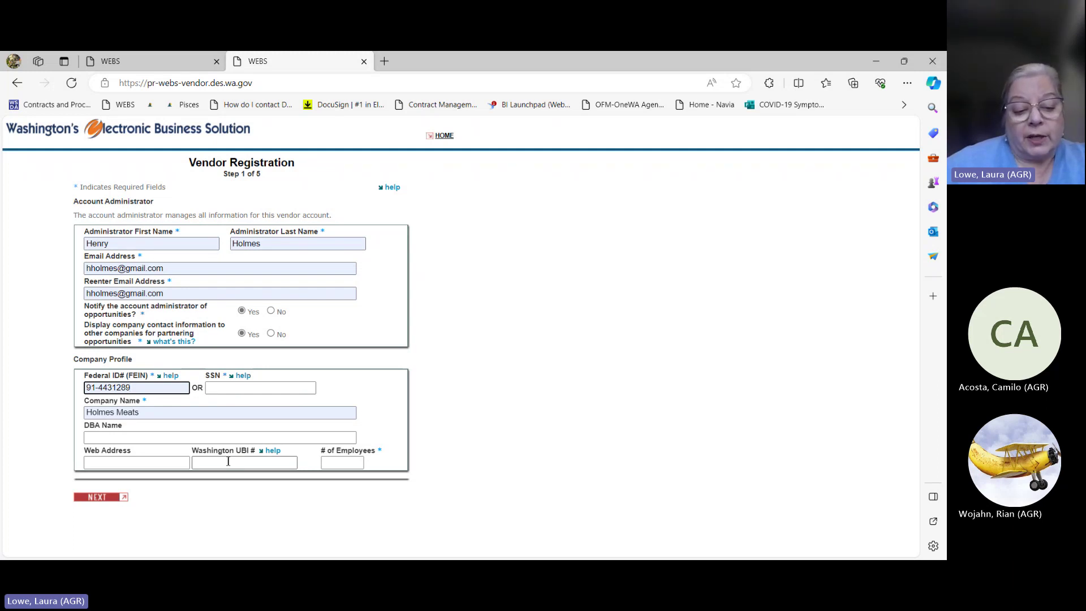
click(341, 463)
click(334, 502)
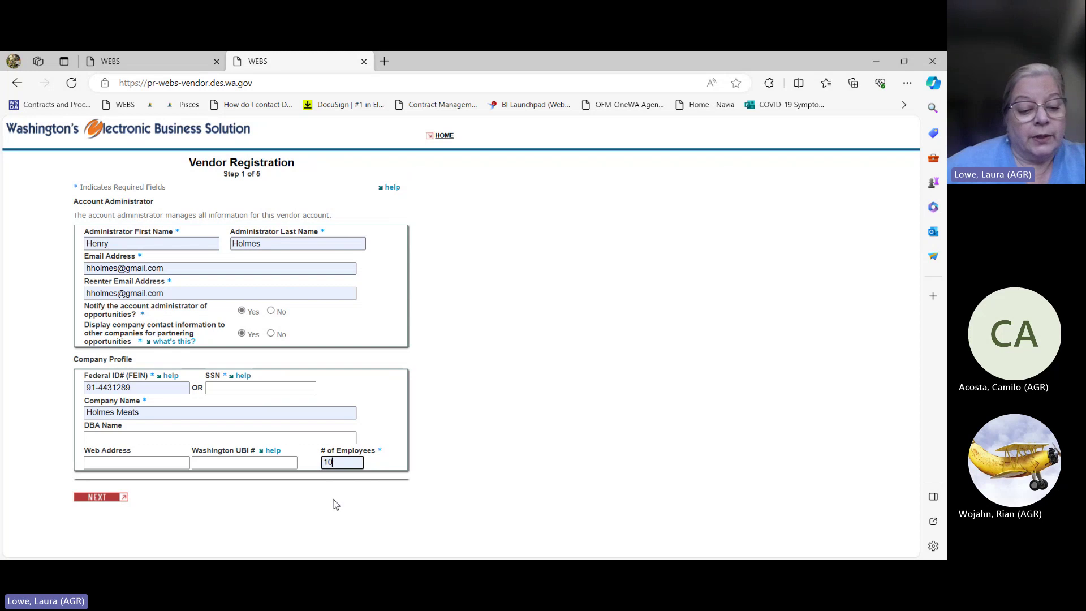
Step: Submit Step 1 and move through the Step 2 Ownership Profile to the Small Business option
click(97, 497)
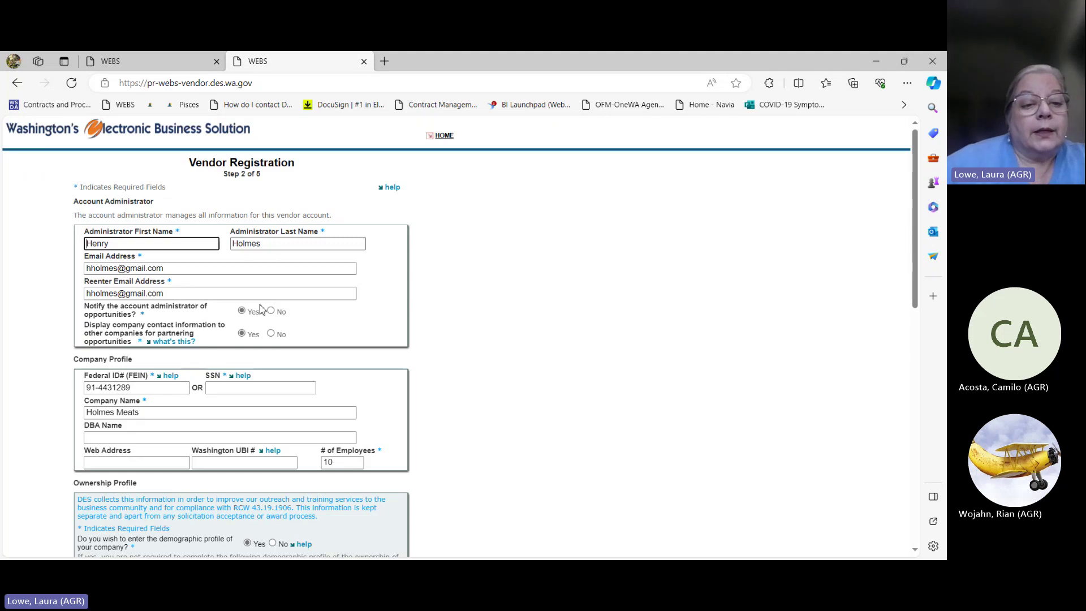
scroll(261, 306, down, 3)
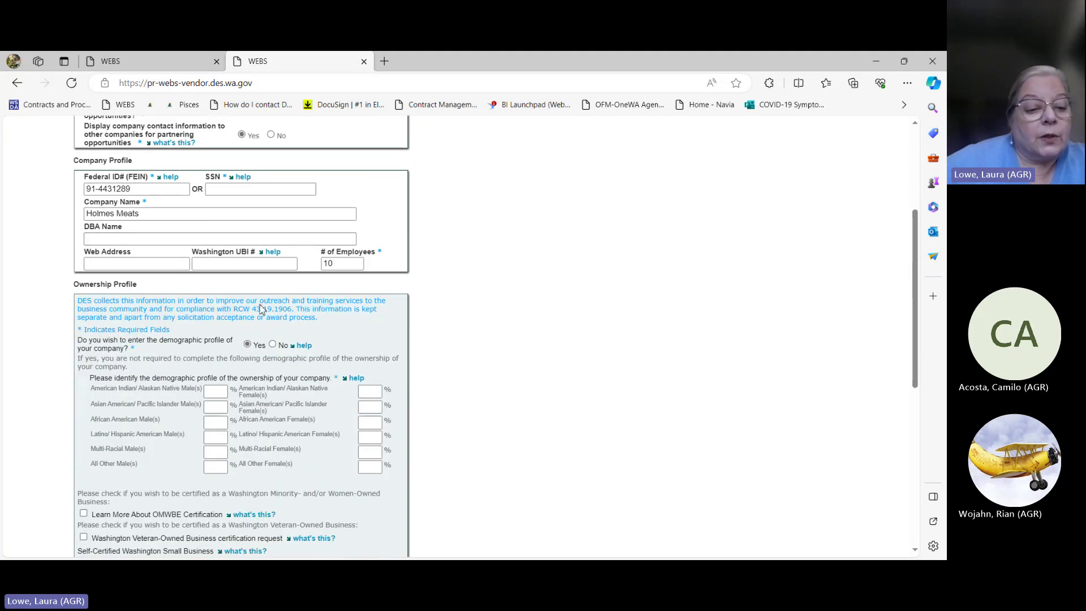
scroll(261, 308, down, 1)
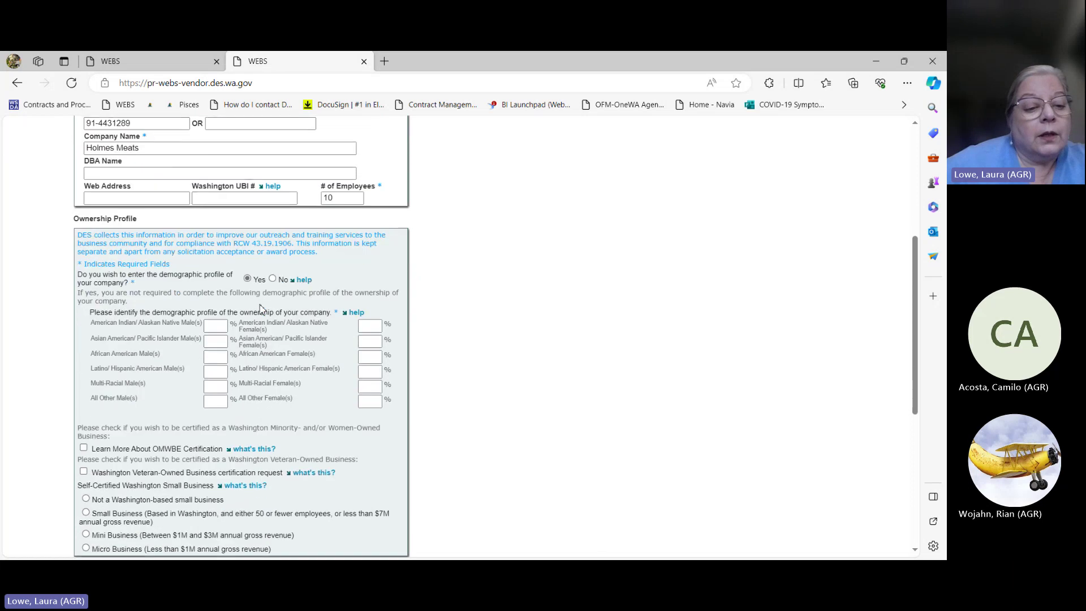
scroll(262, 308, down, 2)
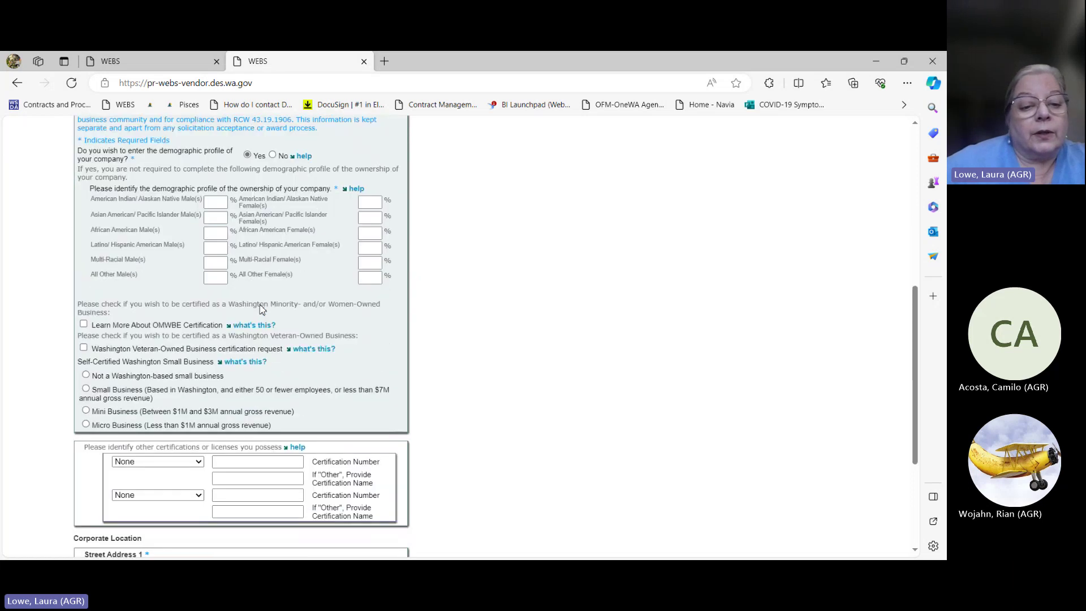
scroll(262, 308, up, 1)
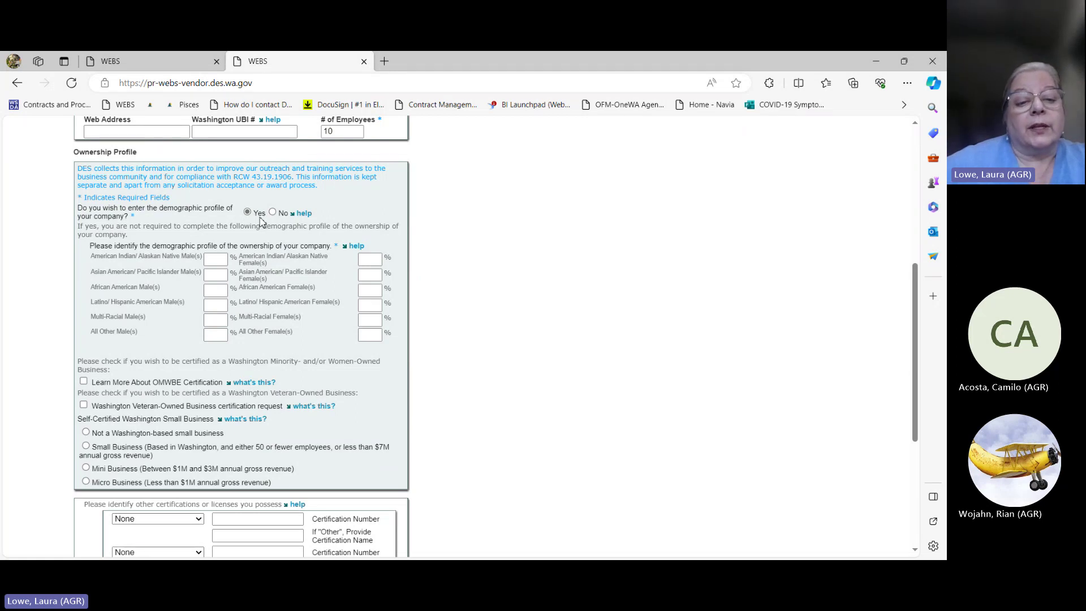
scroll(213, 243, down, 3)
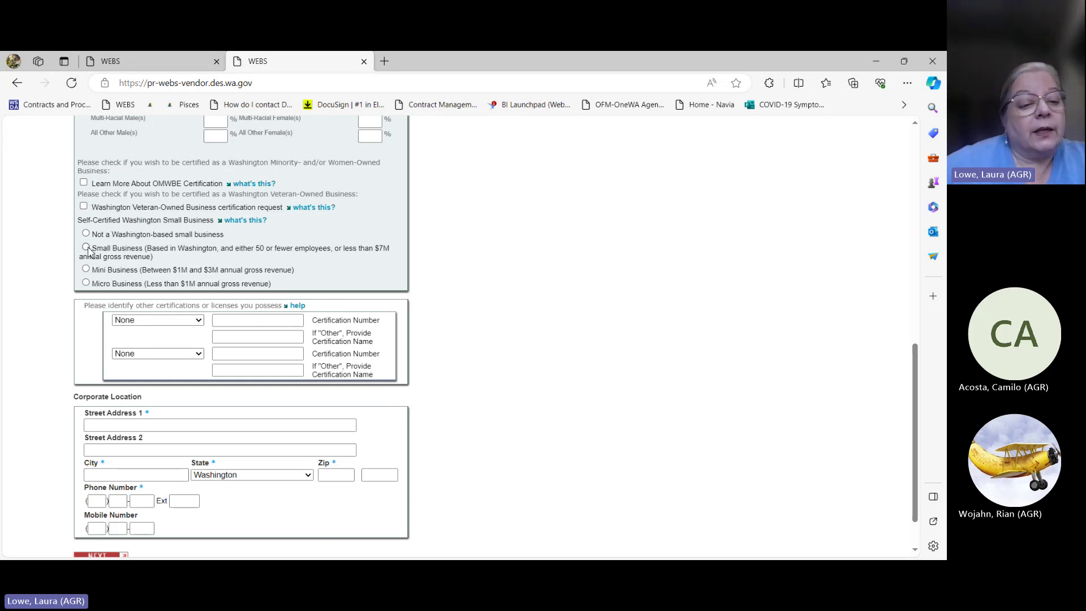
scroll(87, 250, up, 15)
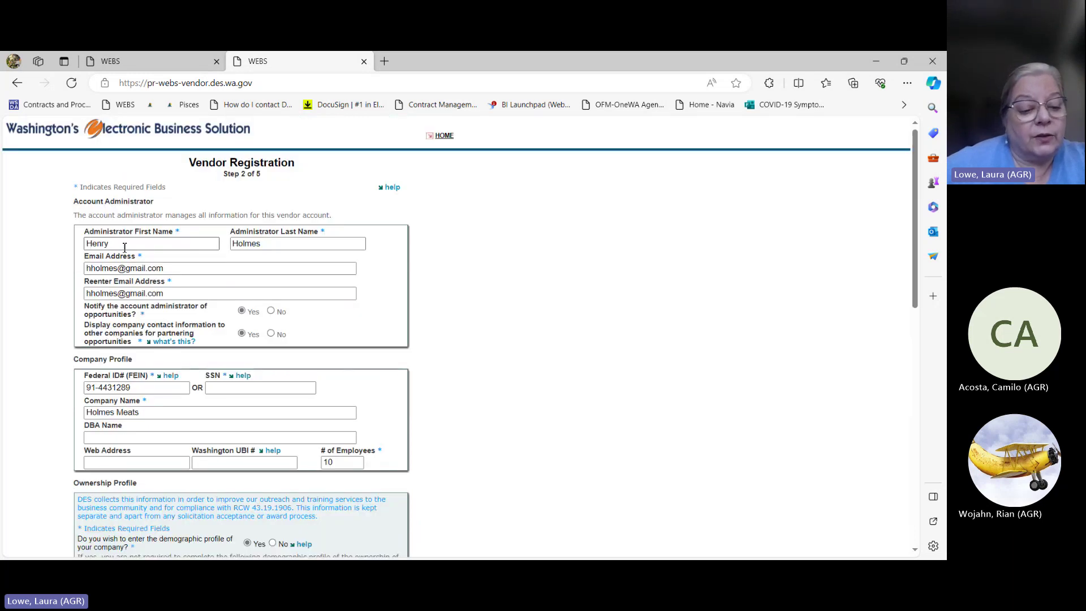
scroll(124, 248, down, 15)
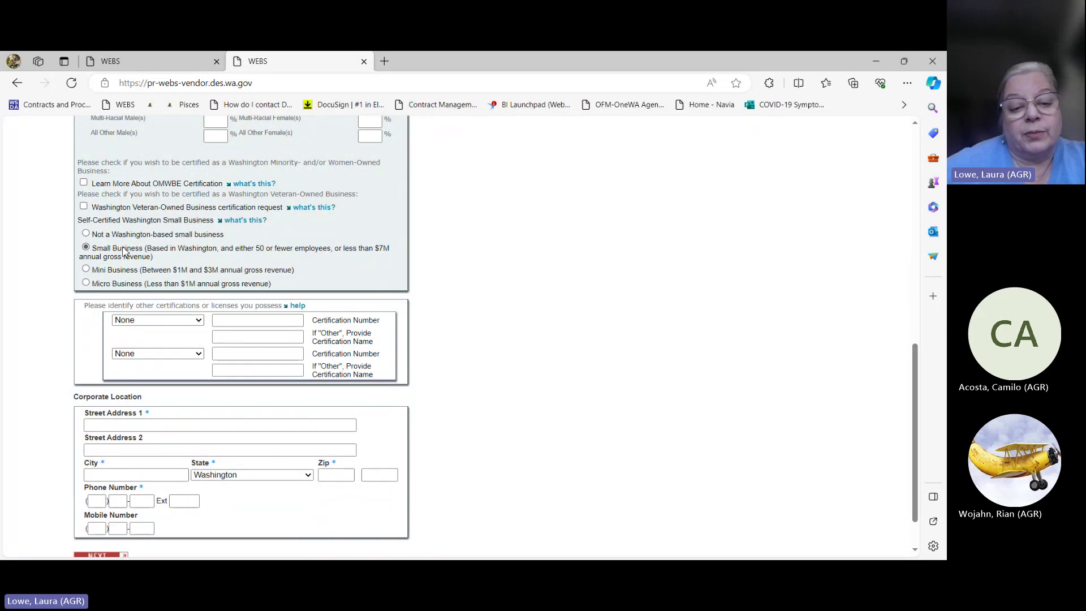
scroll(125, 251, down, 1)
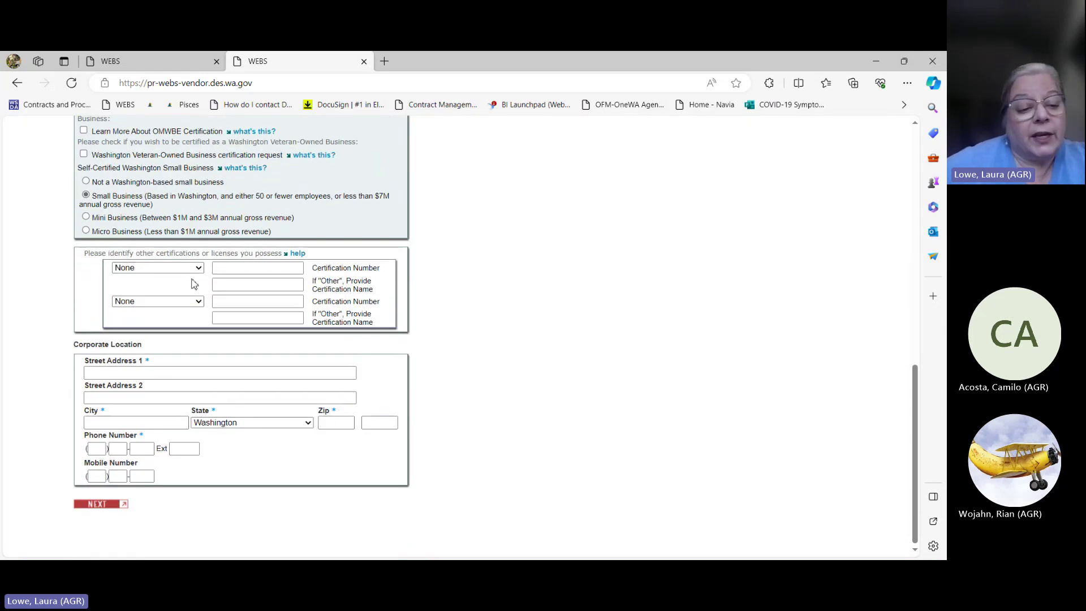
Step: Fill the corporate street, city, state and zip from the saved address, and enter area-code digit 9
click(143, 371)
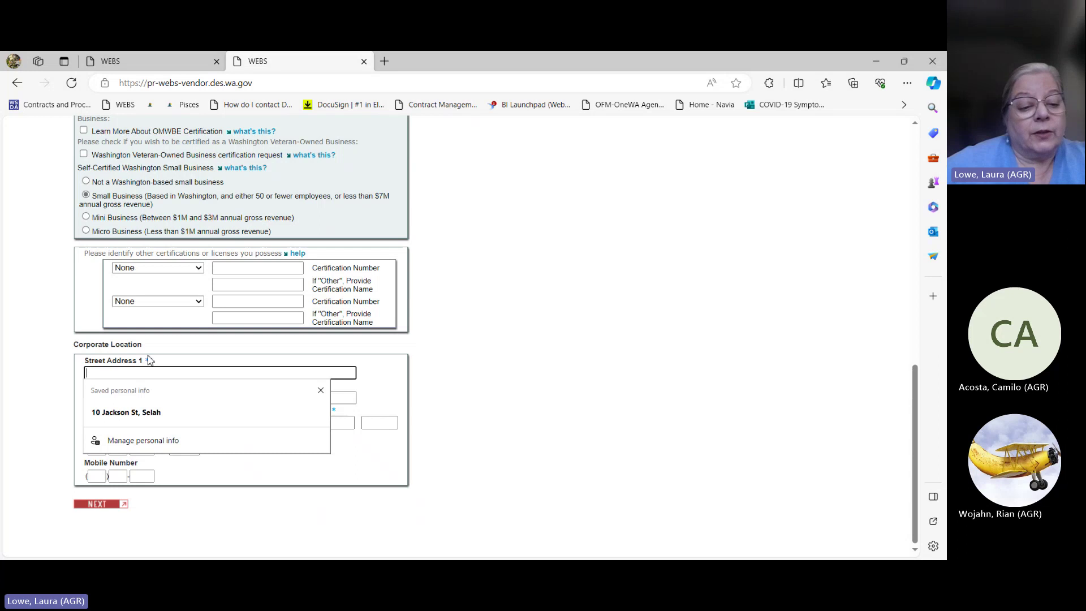
click(121, 415)
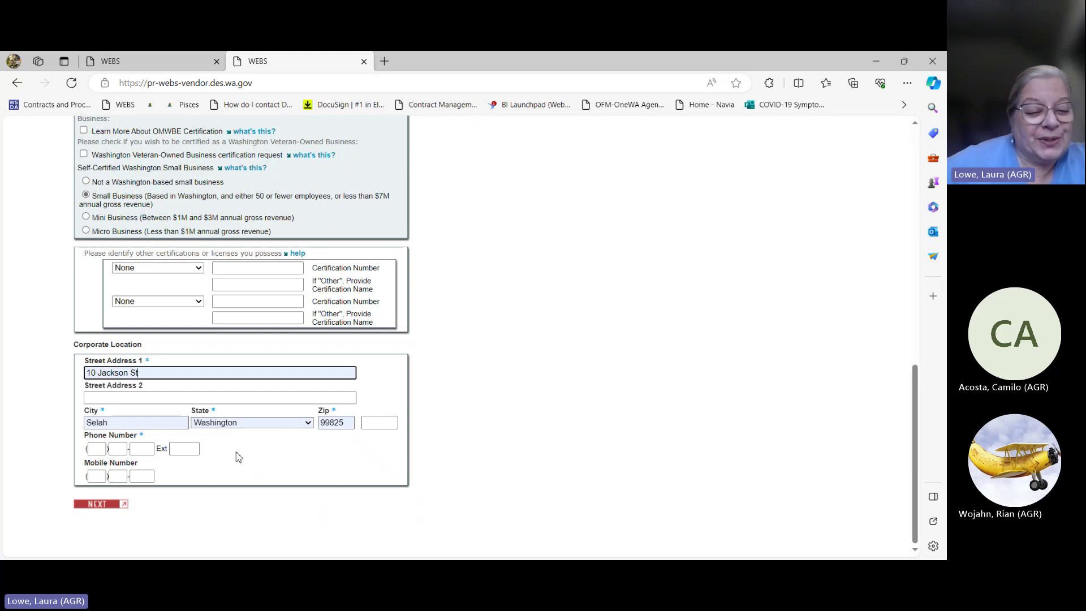
click(94, 449)
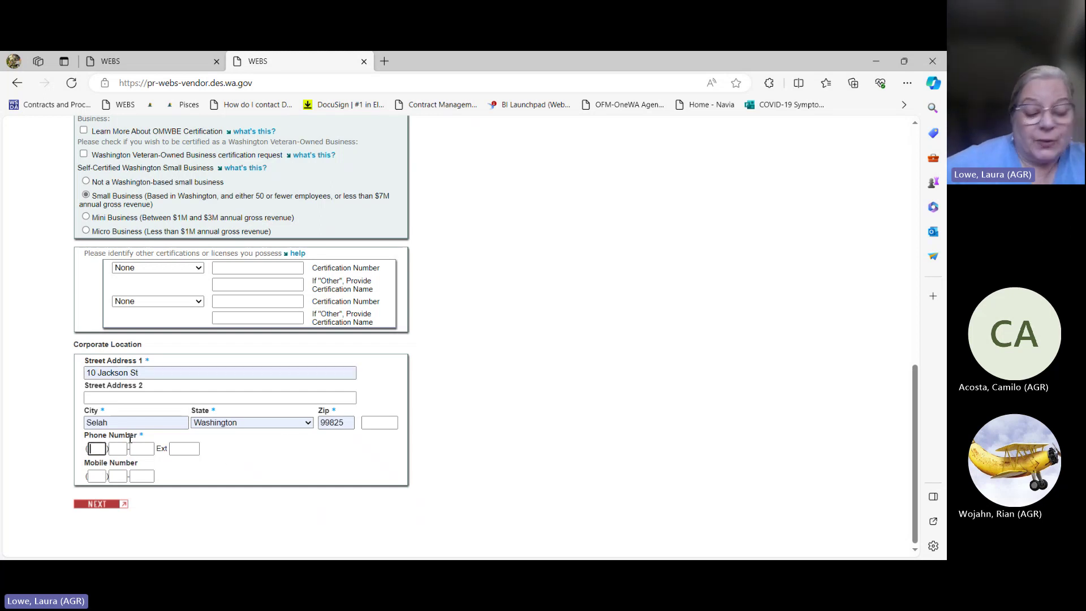
text(503)
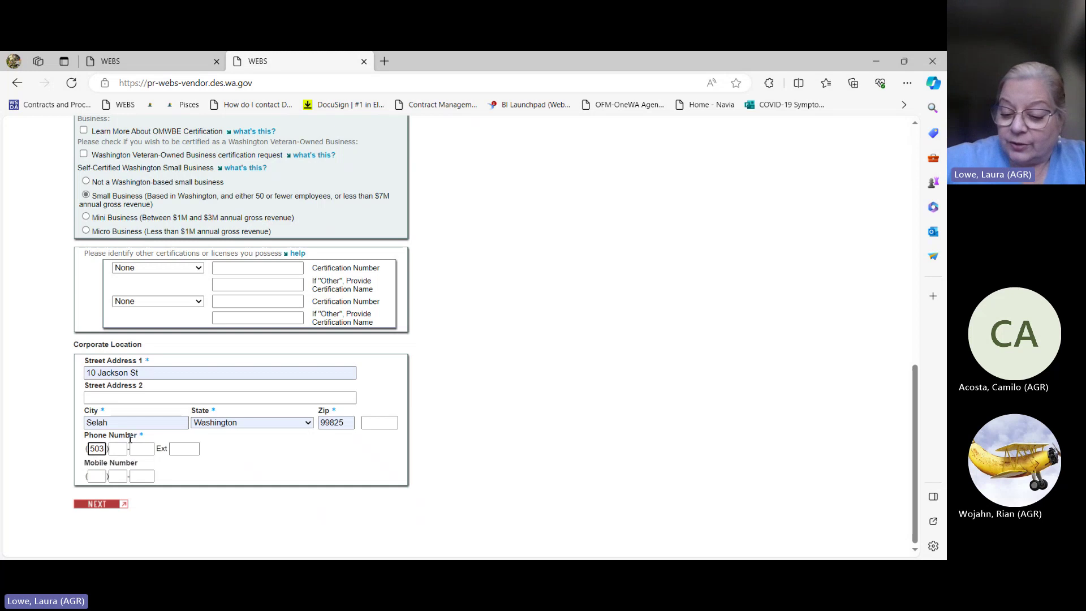
key(BackSpace)
text(9)
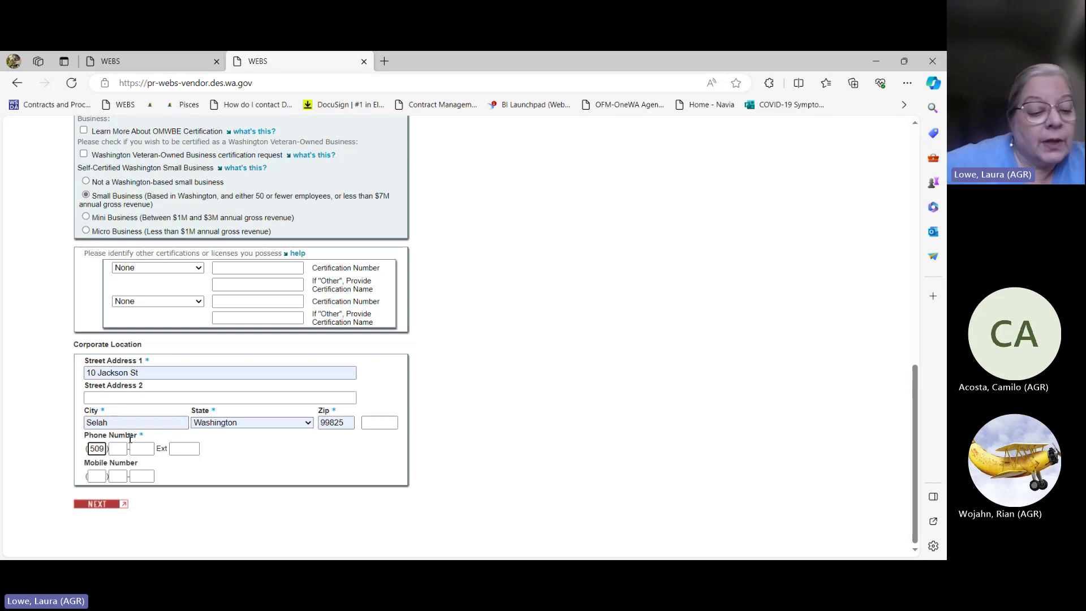
click(120, 448)
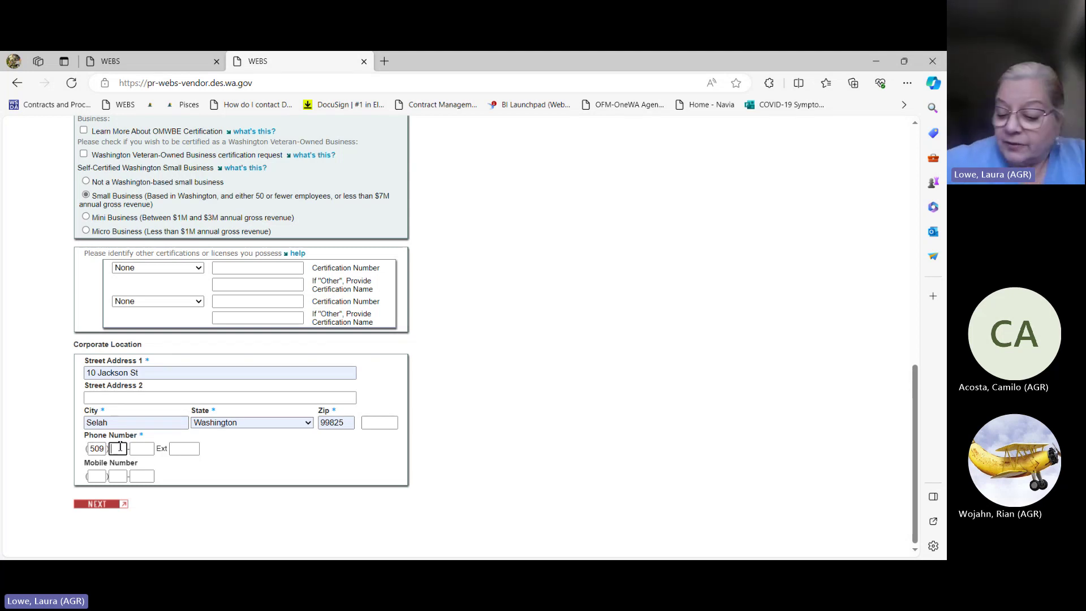
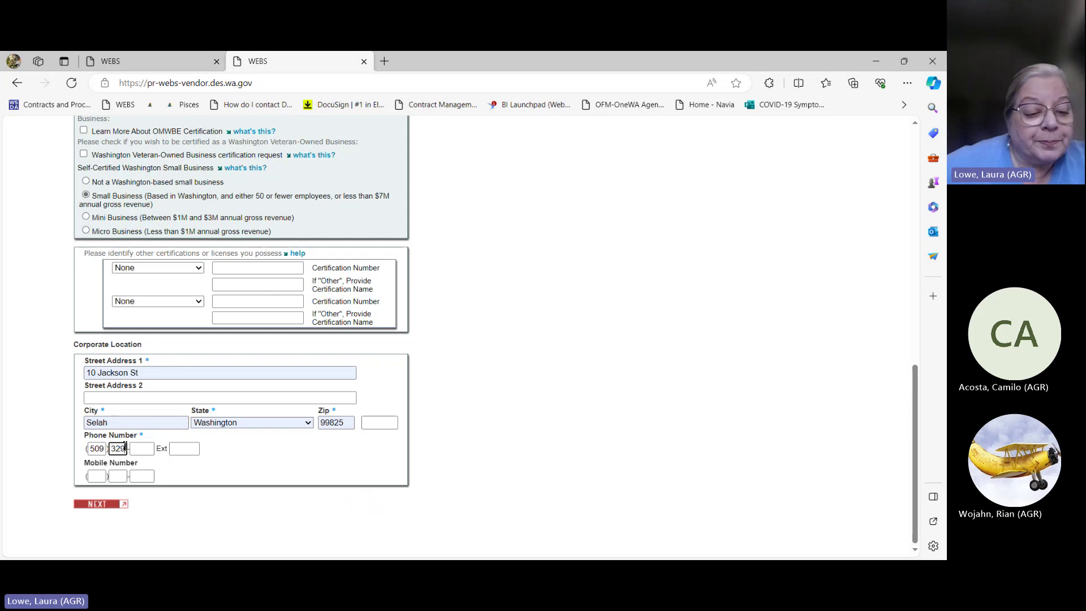
click(138, 450)
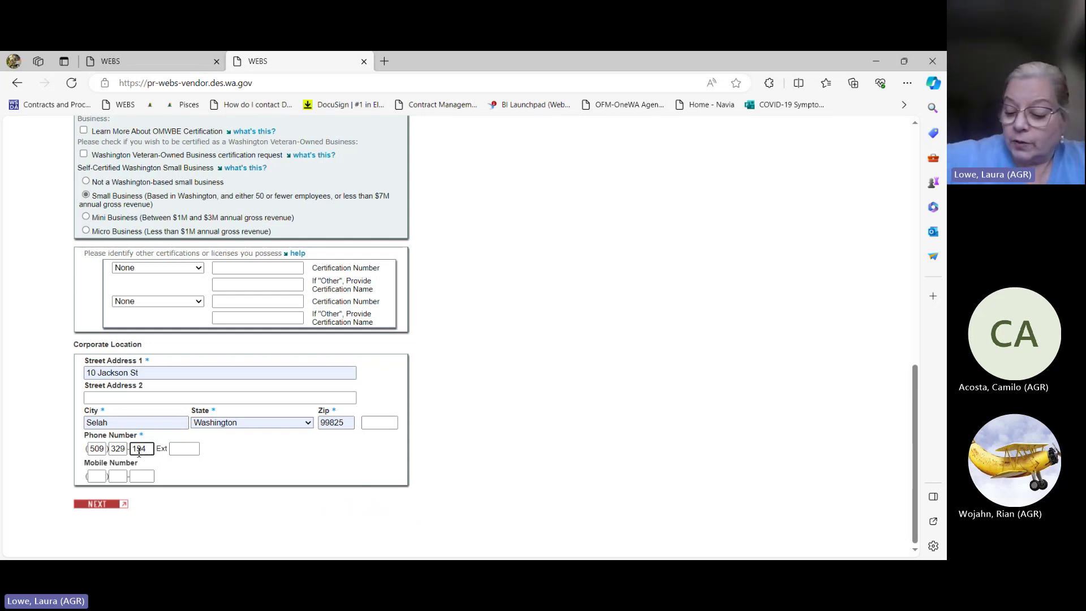
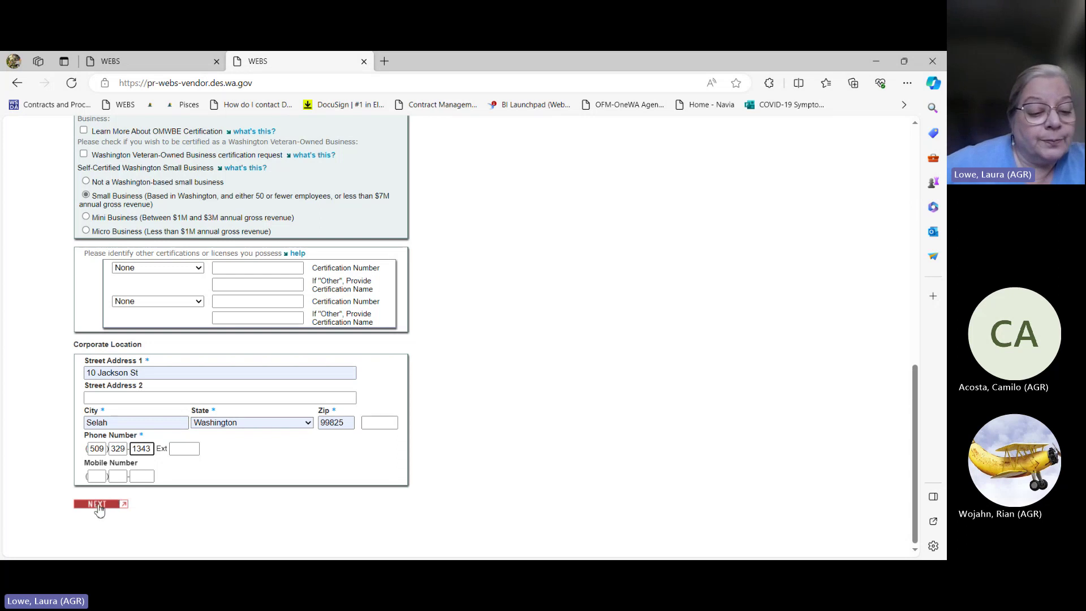
click(99, 505)
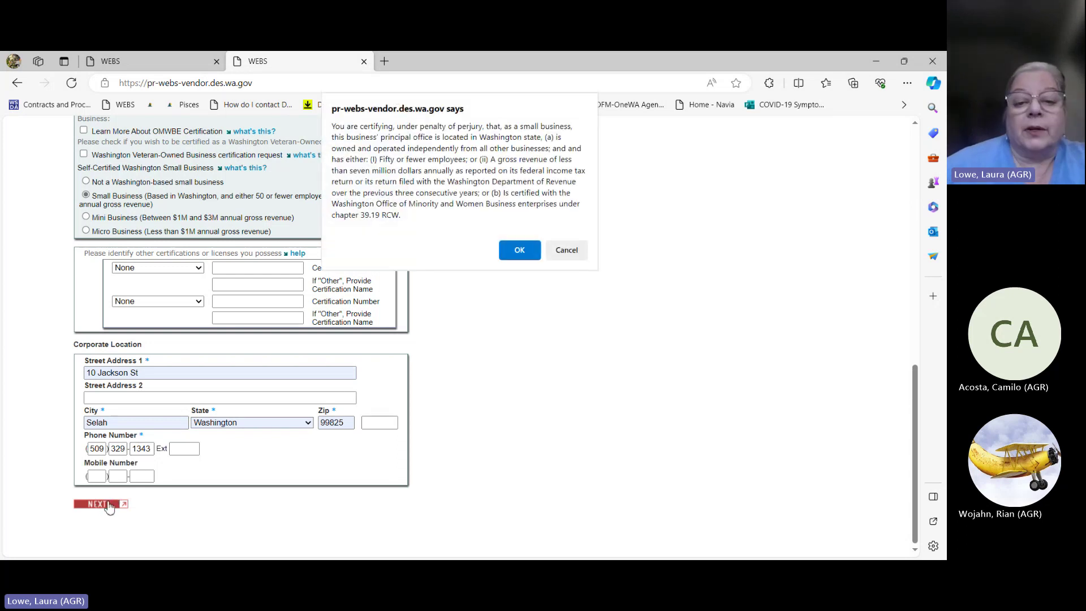
Step: Accept the small-business certification statement and scroll to the ownership demographic fields
click(522, 250)
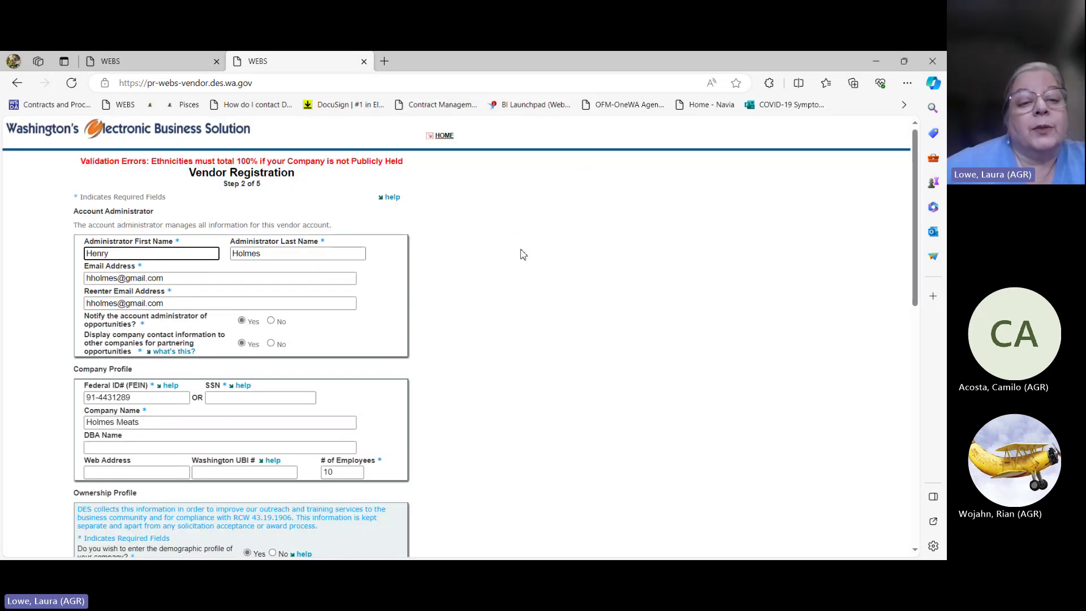
scroll(522, 254, down, 4)
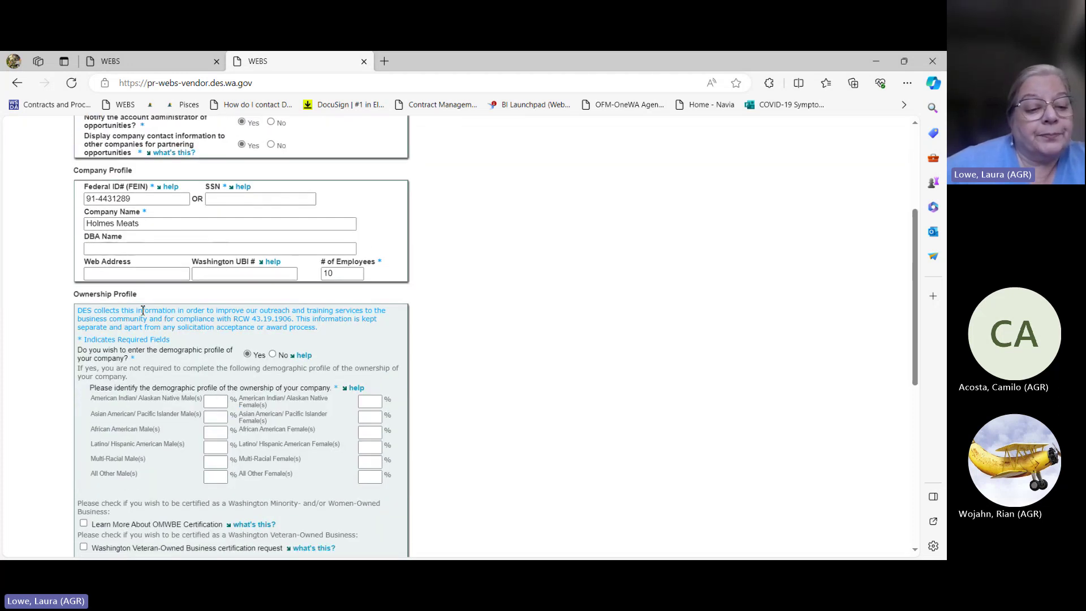
Step: Answer No to the ownership demographic profile, resubmit Step 2 and confirm the certification
click(274, 355)
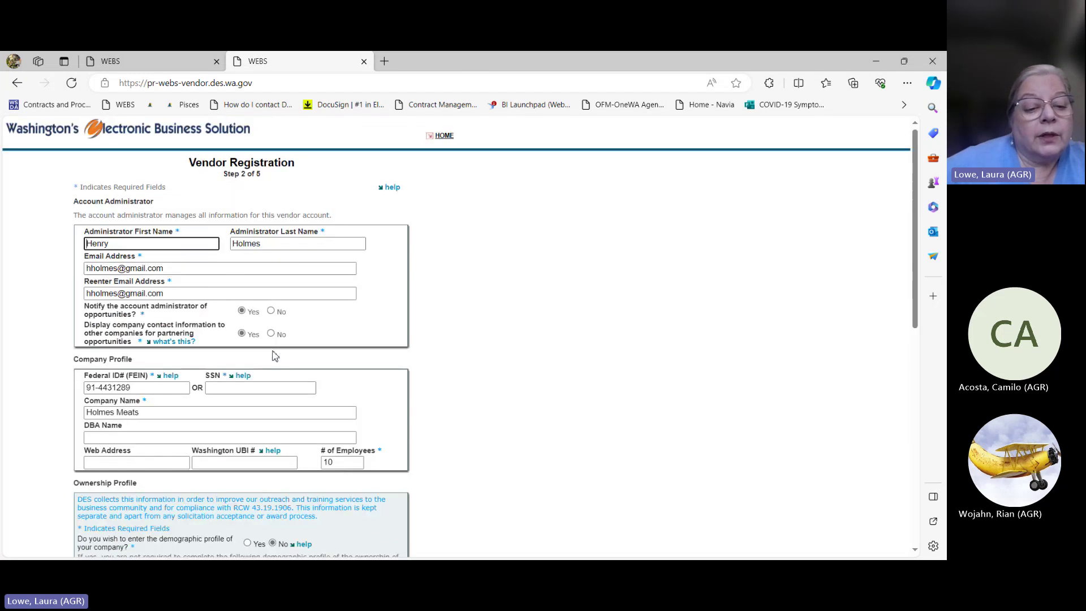
scroll(497, 300, down, 4)
scroll(497, 303, down, 2)
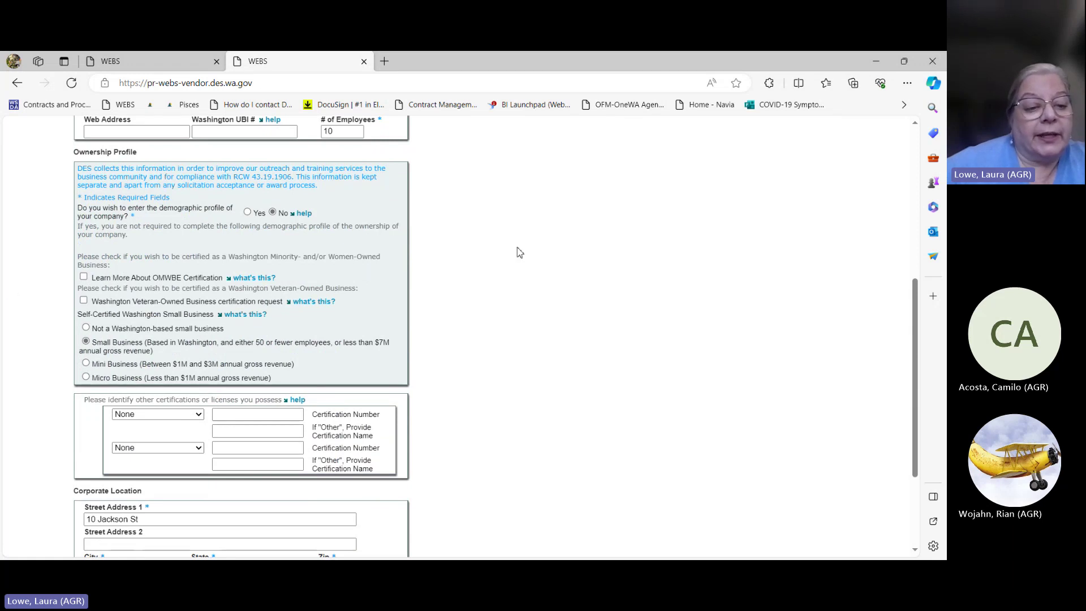
scroll(545, 334, down, 3)
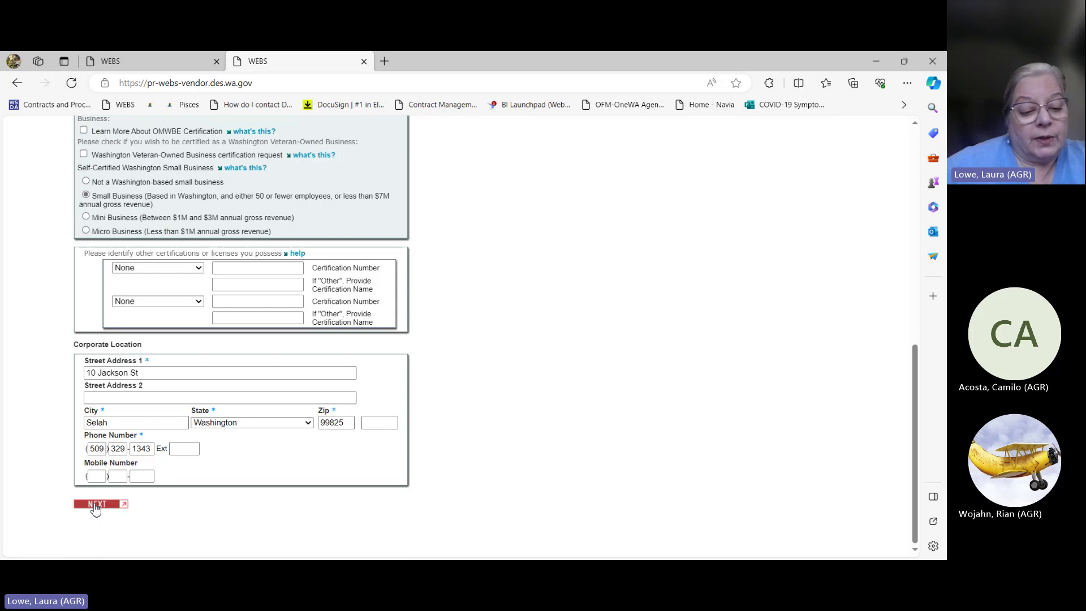
click(95, 507)
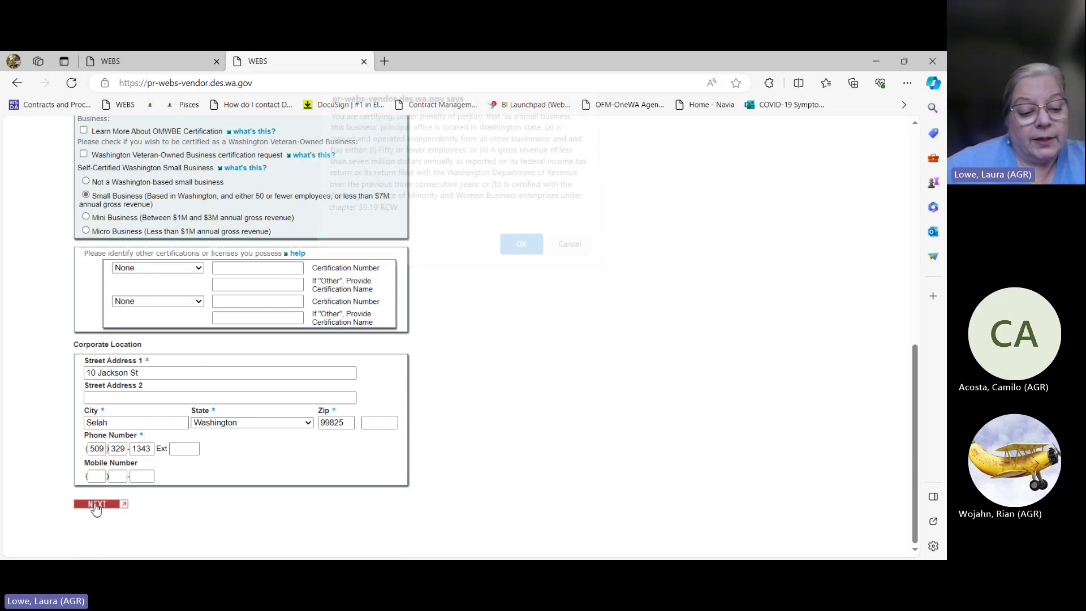
click(519, 251)
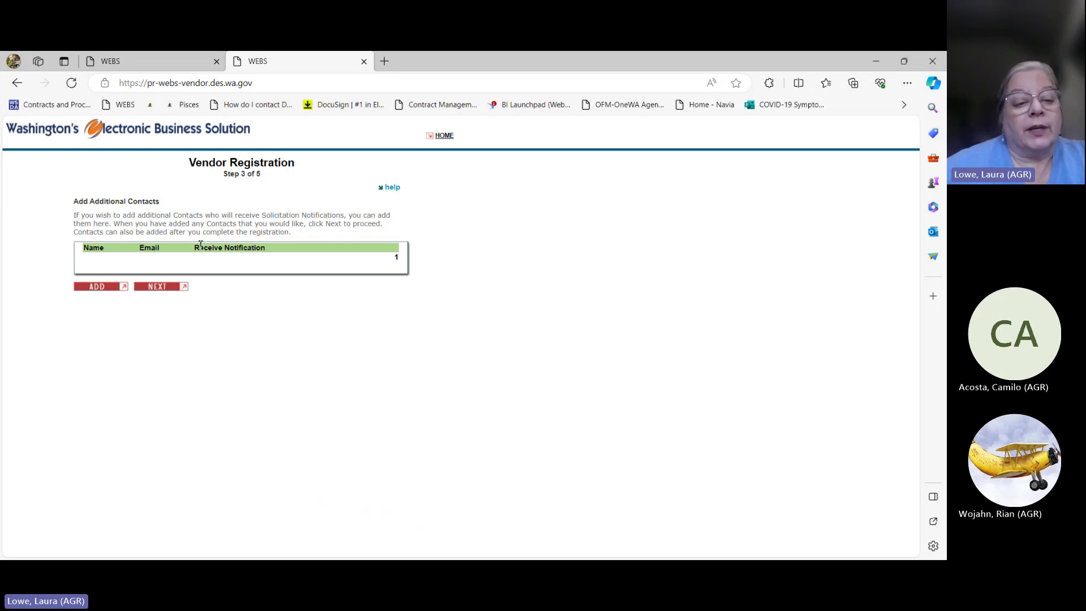
Step: Start a new contact, enter the contact's first and last name, and attempt to save
click(100, 288)
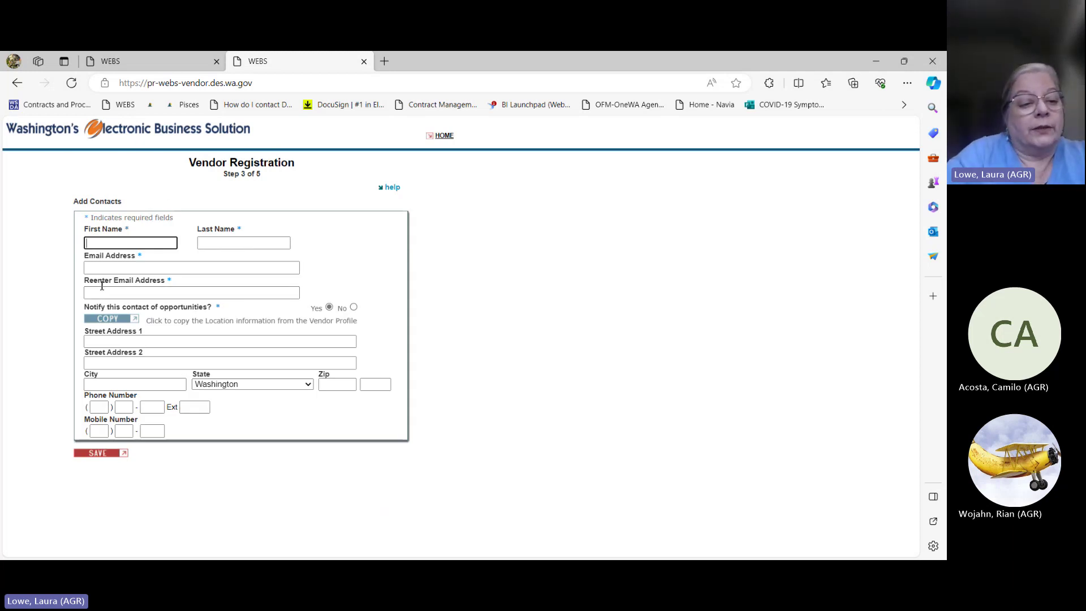
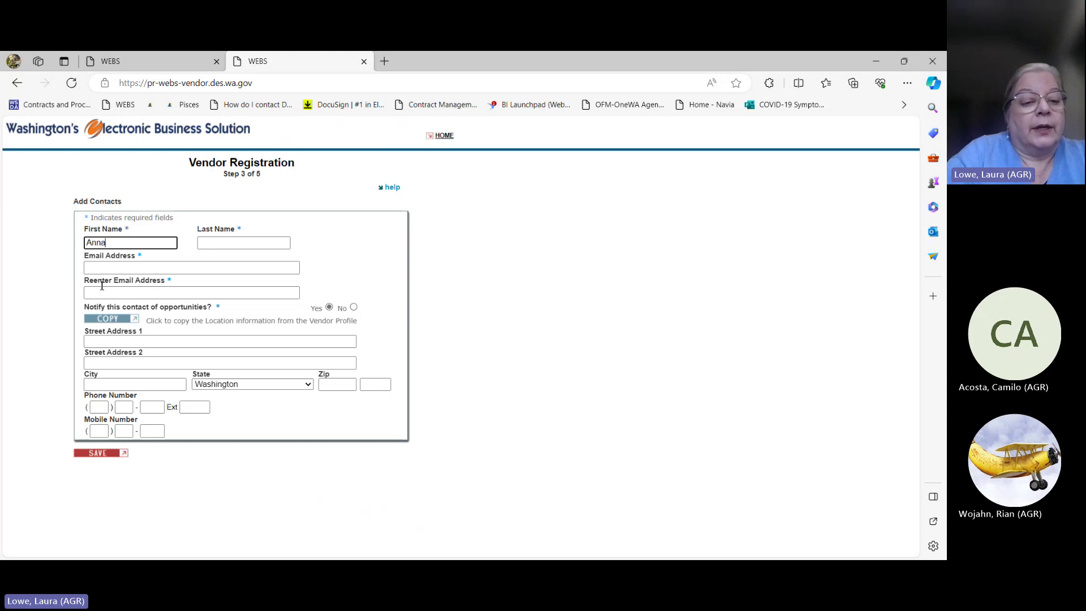
key(Tab)
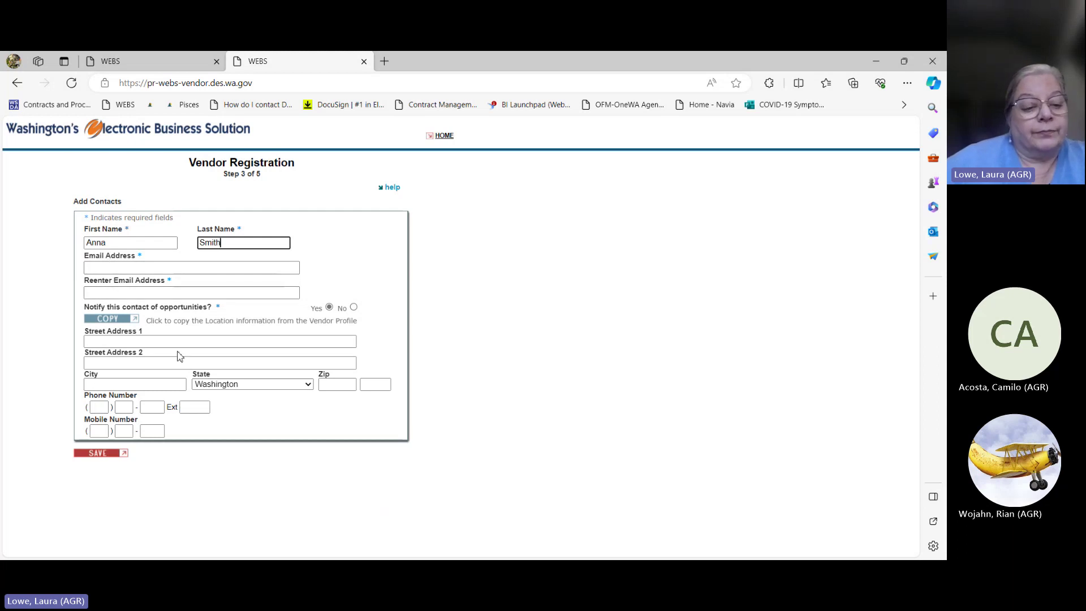
click(99, 454)
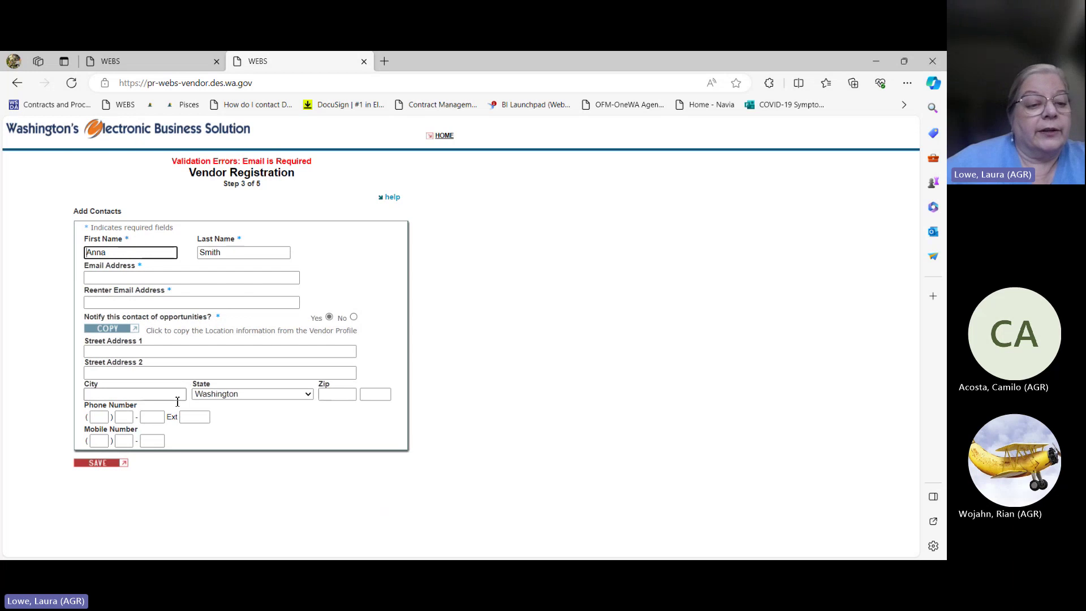
Step: Enter and confirm the contact's e-mail address, then save the contact
click(129, 277)
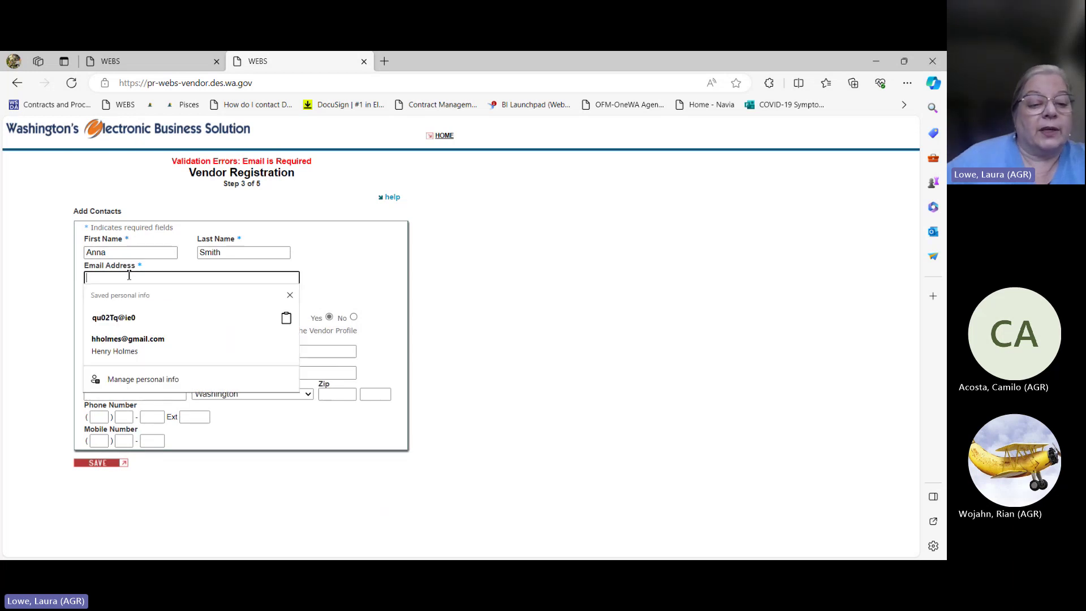
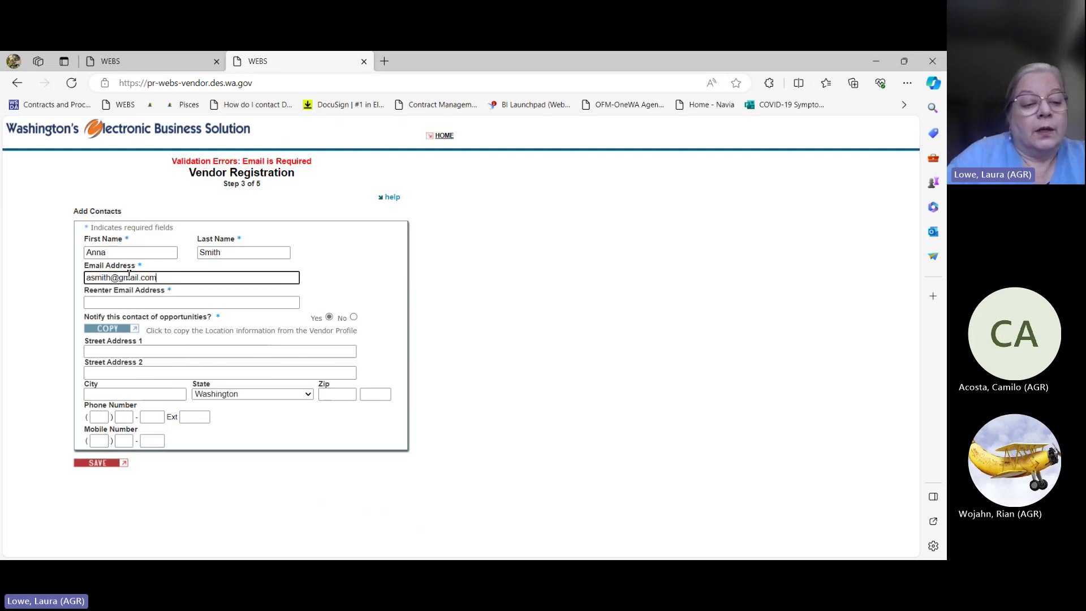
click(119, 306)
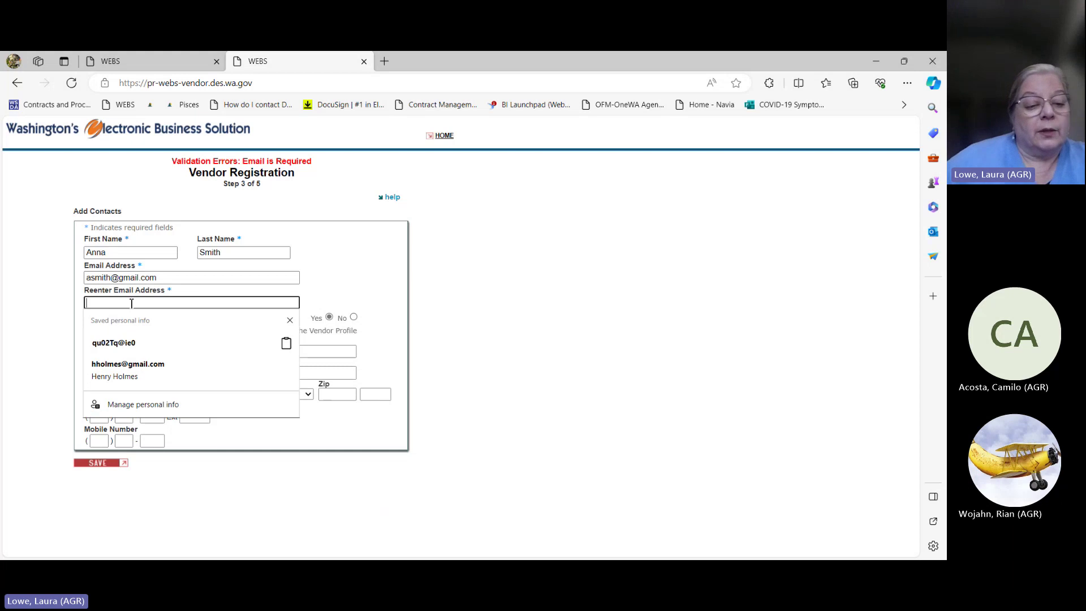
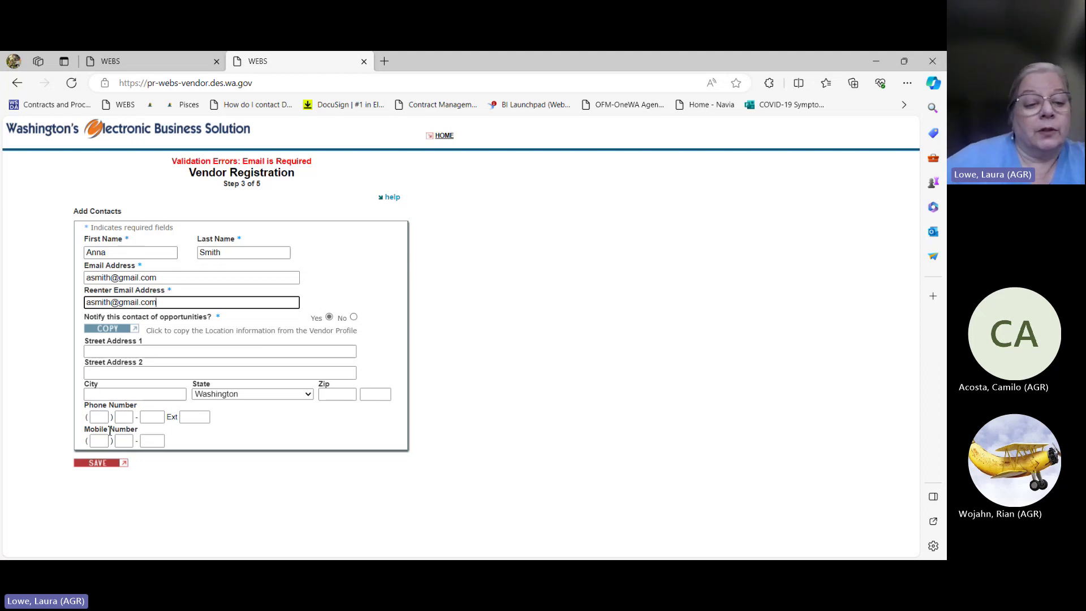
click(107, 464)
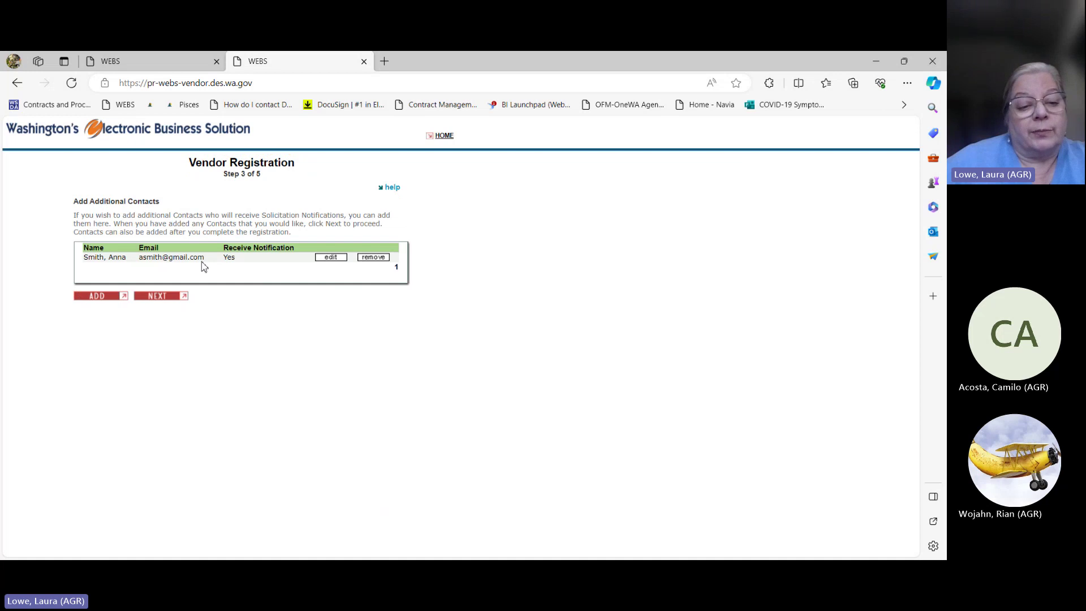
Step: Go to the commodity code step and add commodity code 675-40
click(159, 296)
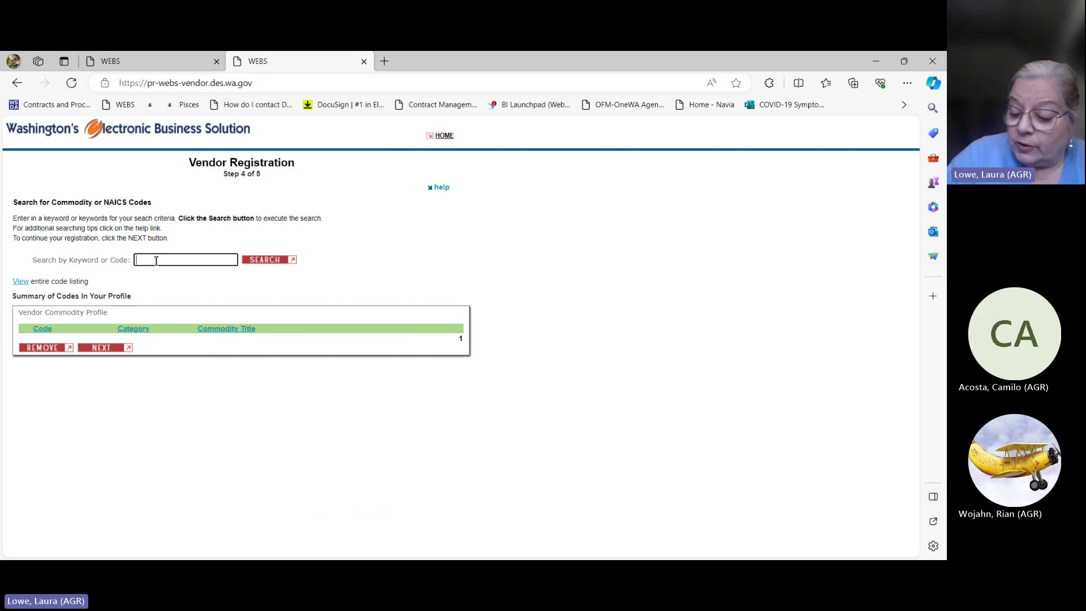
text(6)
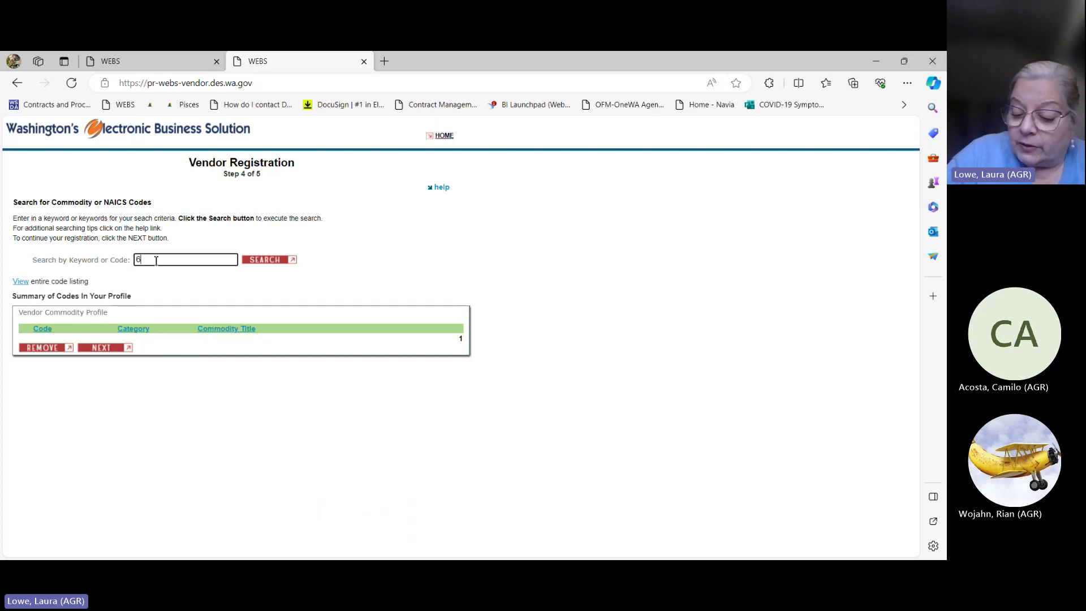
text(75-)
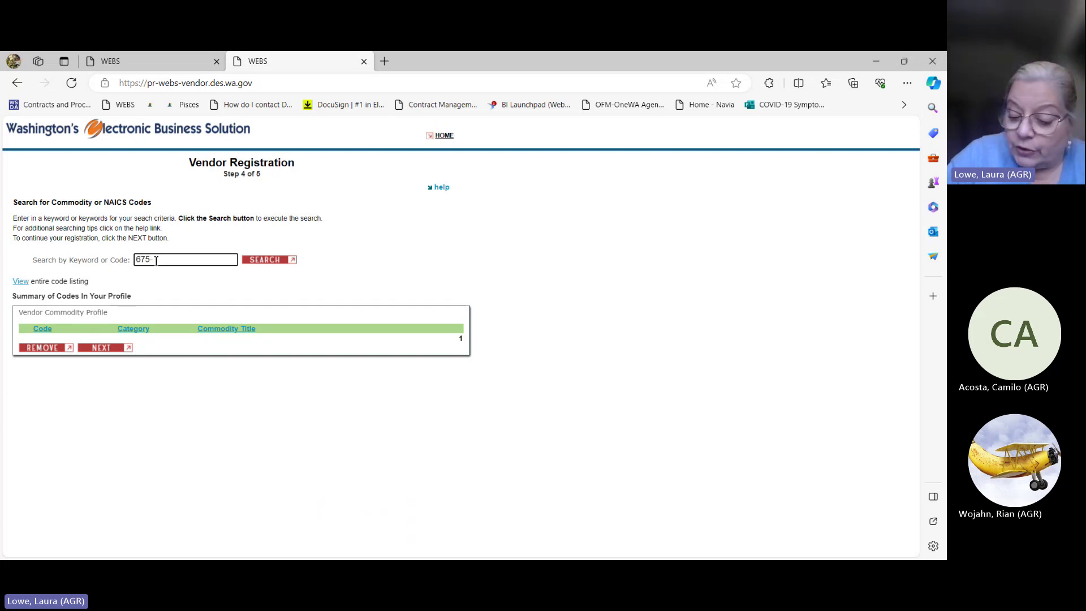
text(40)
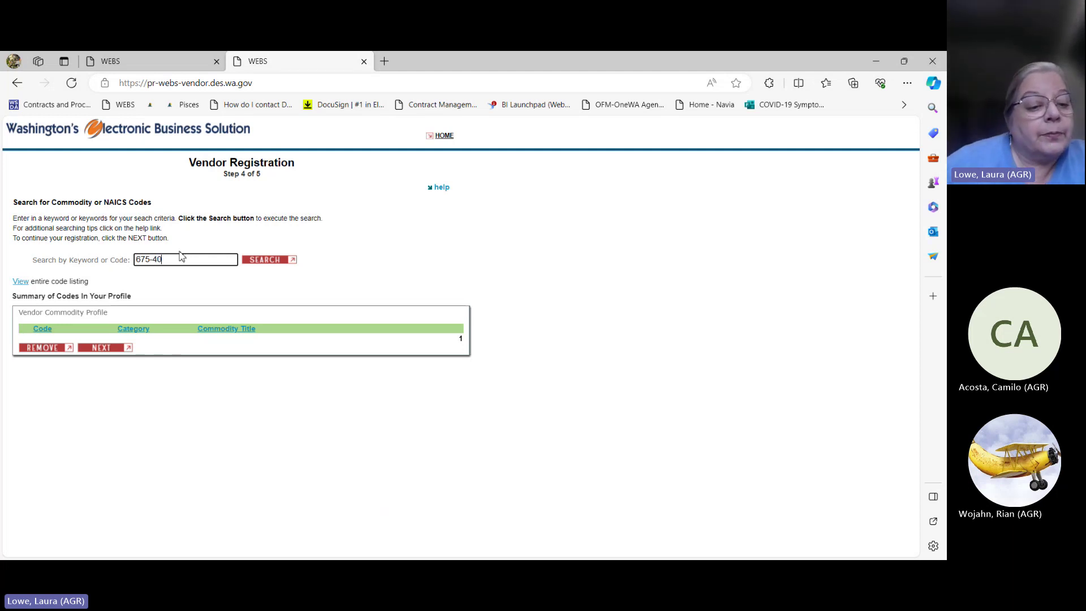
click(255, 260)
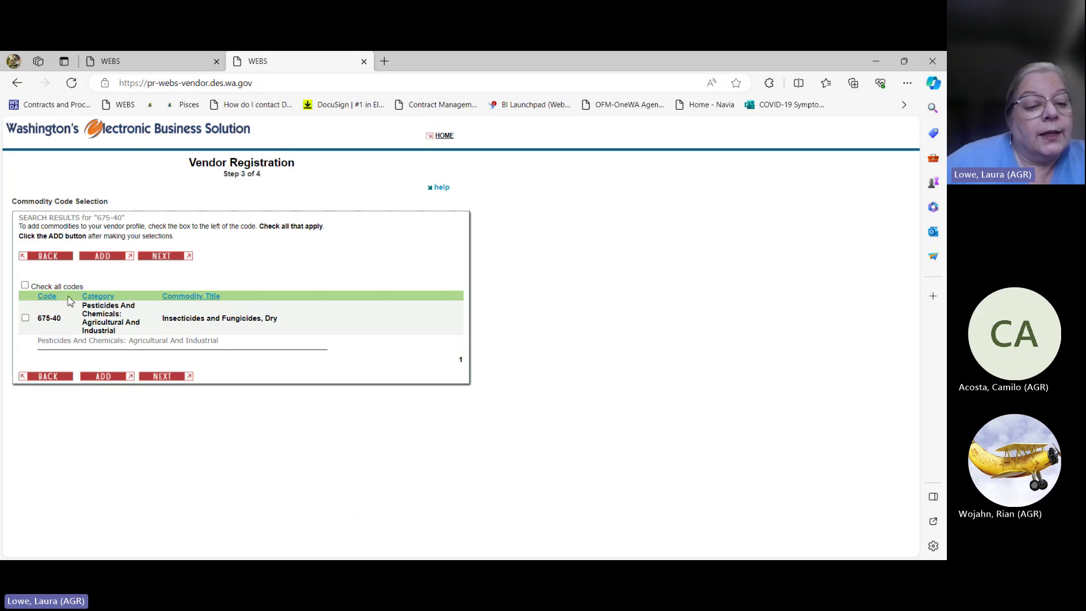
click(26, 318)
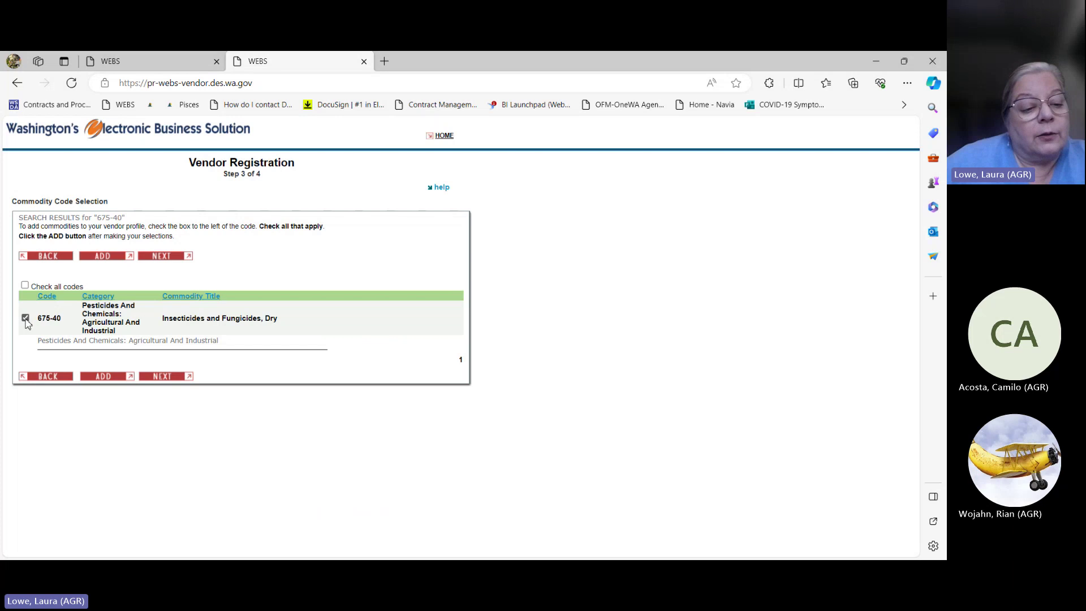
click(103, 378)
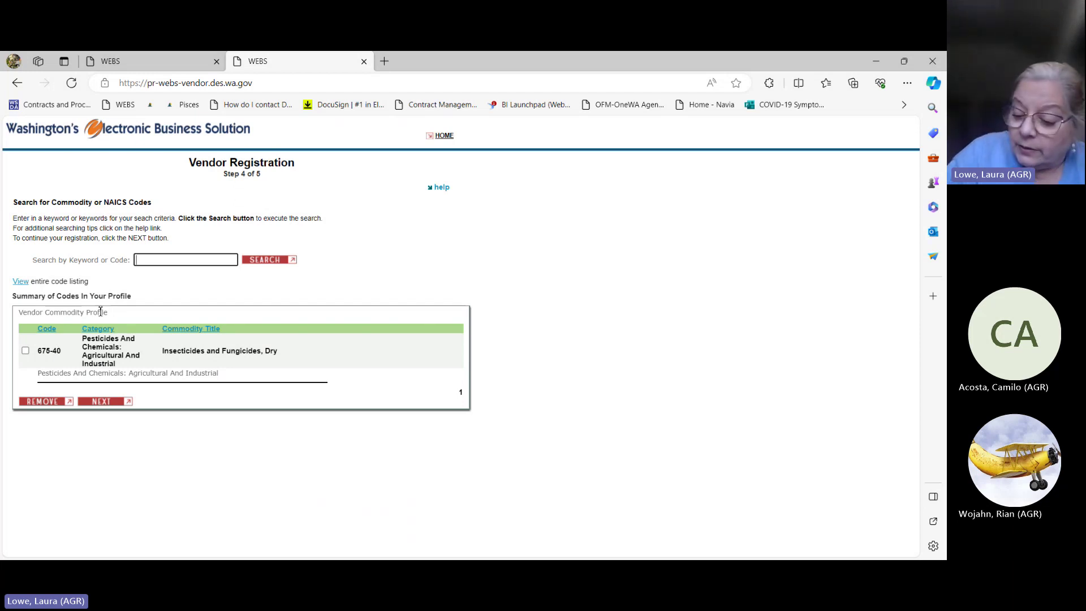
Step: Search for commodity code 675-45 and add it to the profile
text(675-40)
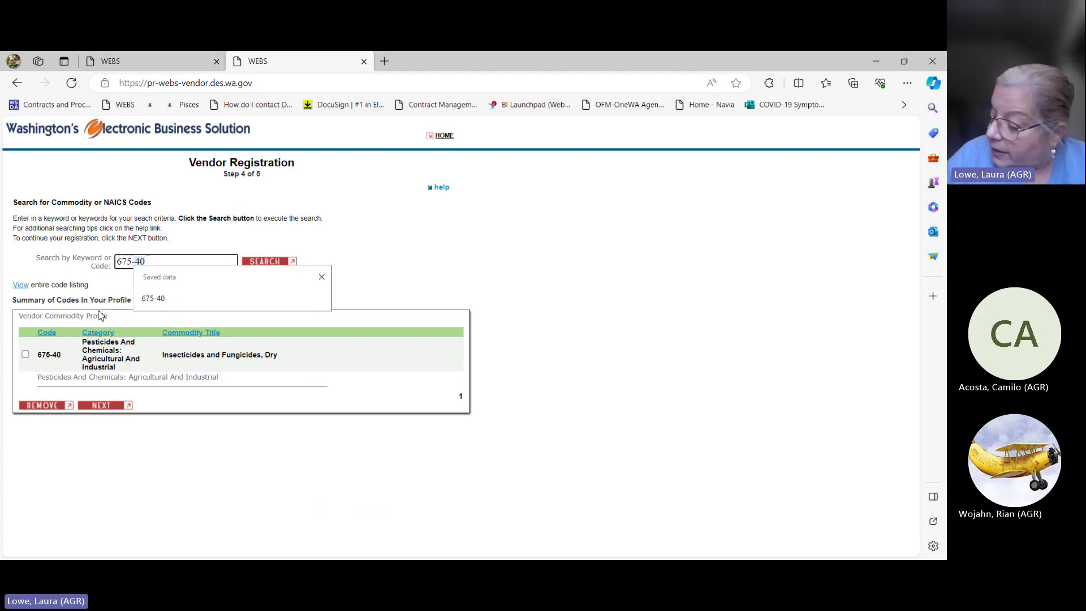
key(BackSpace)
text(5)
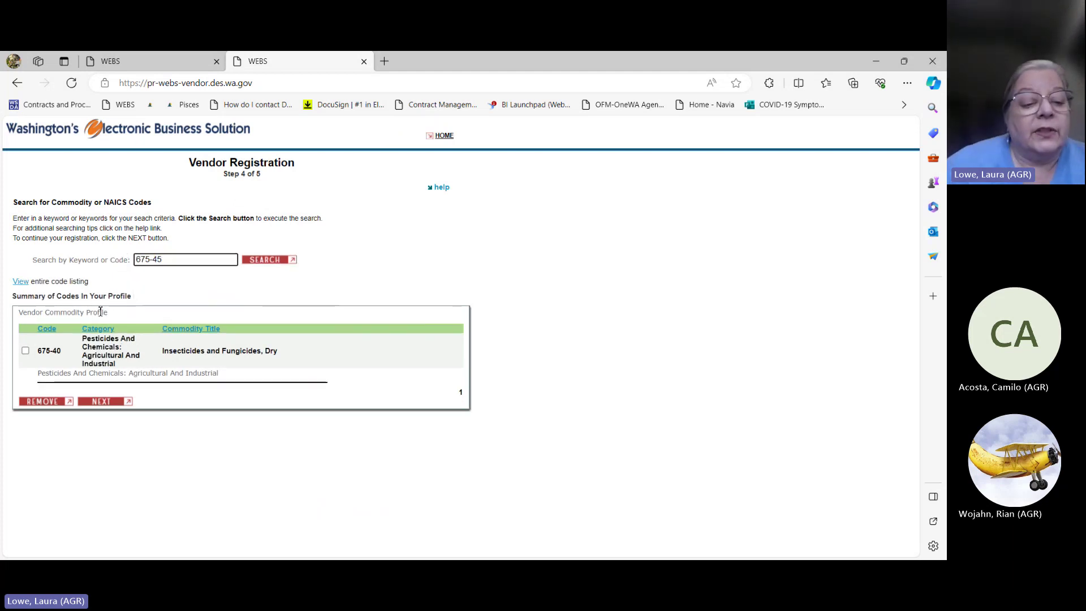
click(266, 259)
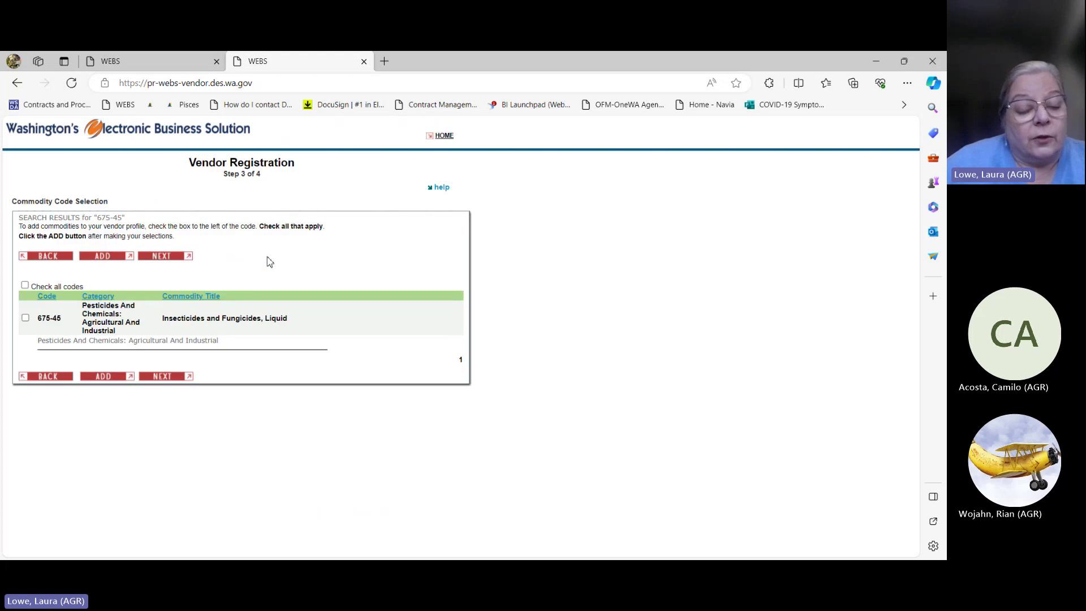
click(25, 319)
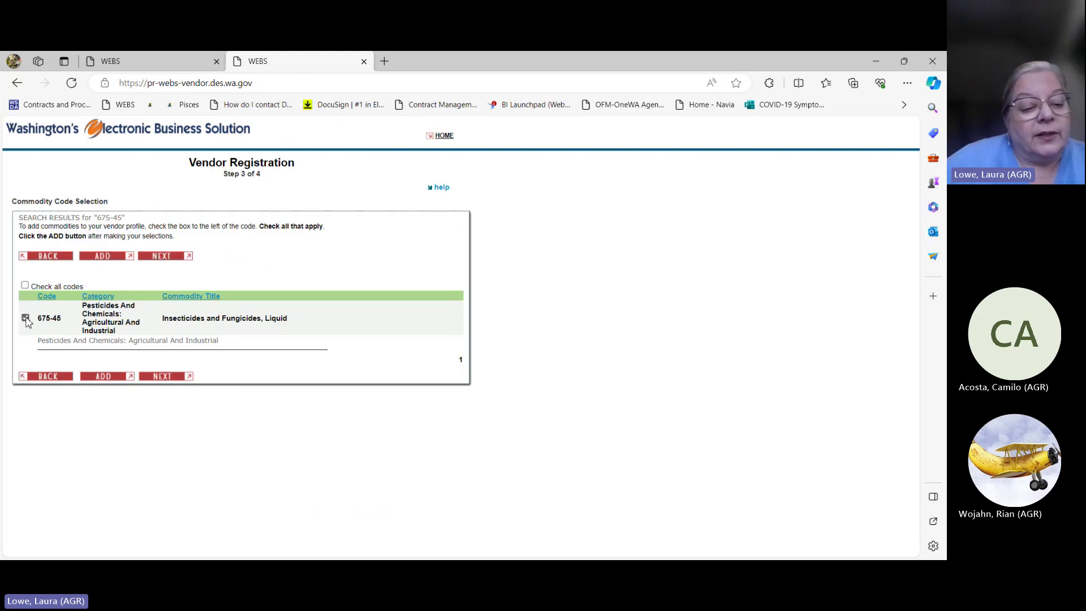
click(109, 377)
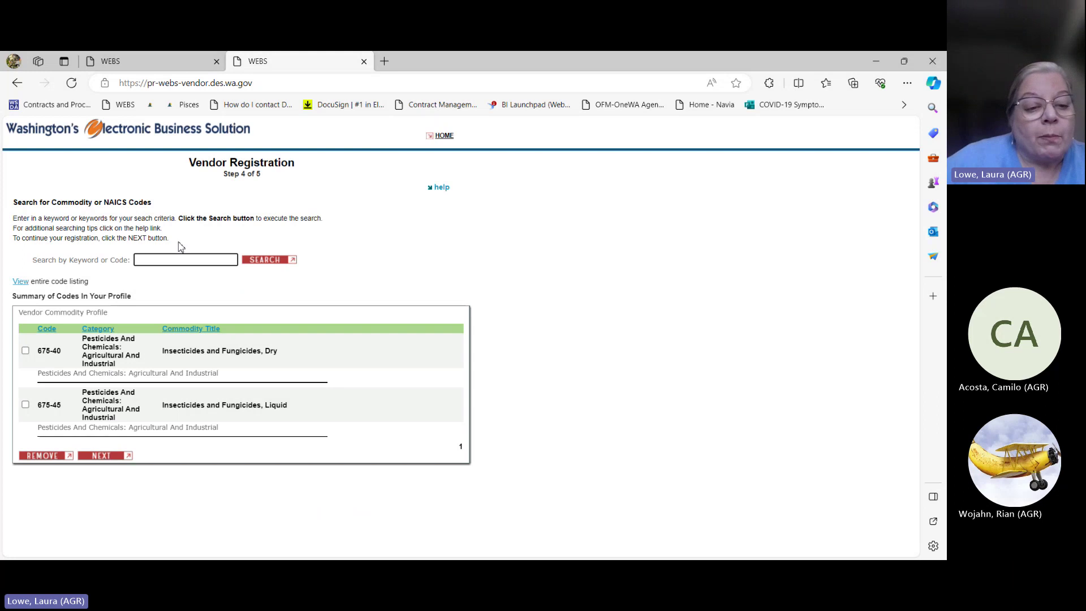
Step: Search for and add commodity code 675-54 Pesticides, then proceed to Step 5
click(179, 259)
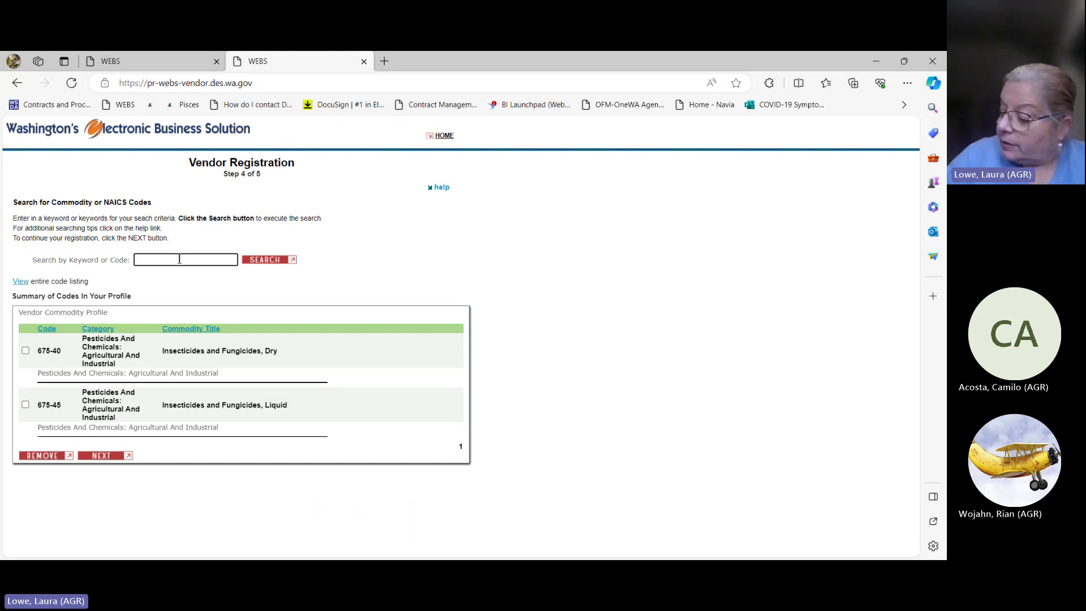
text(675)
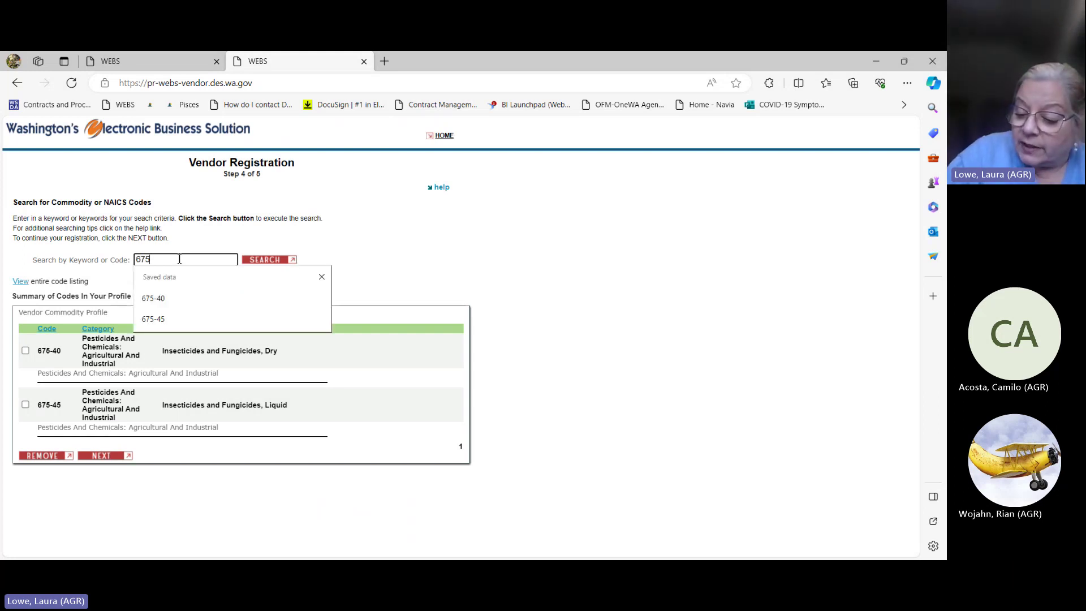
text(-54)
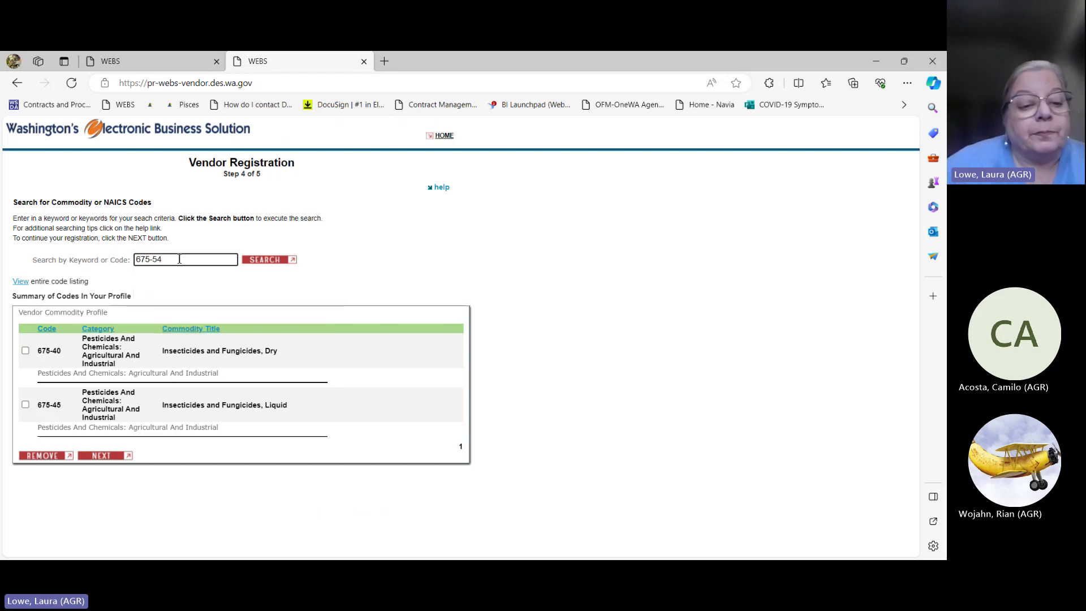
click(261, 260)
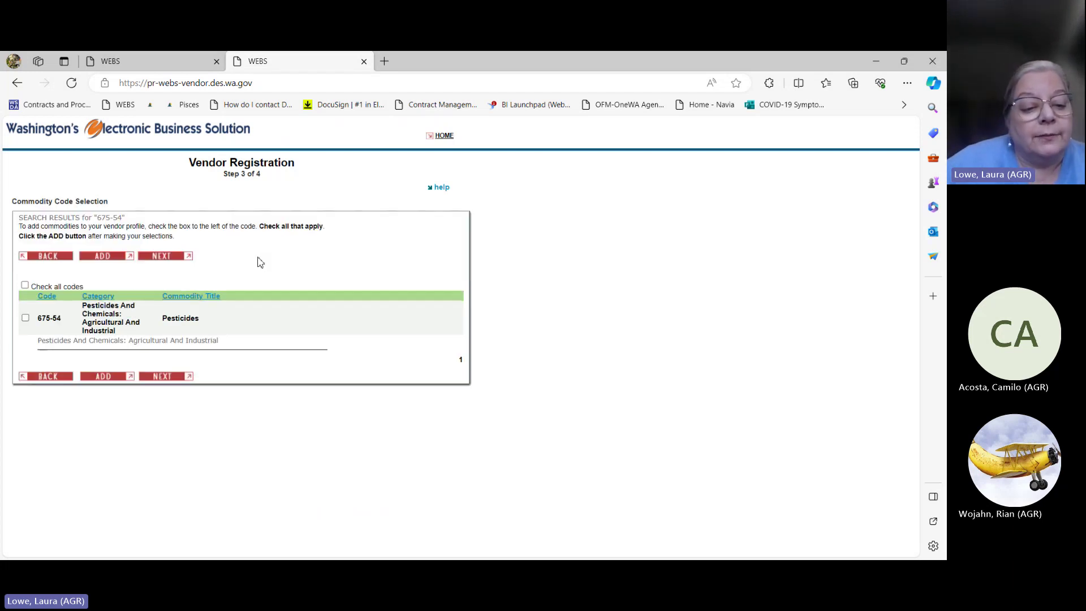
click(106, 377)
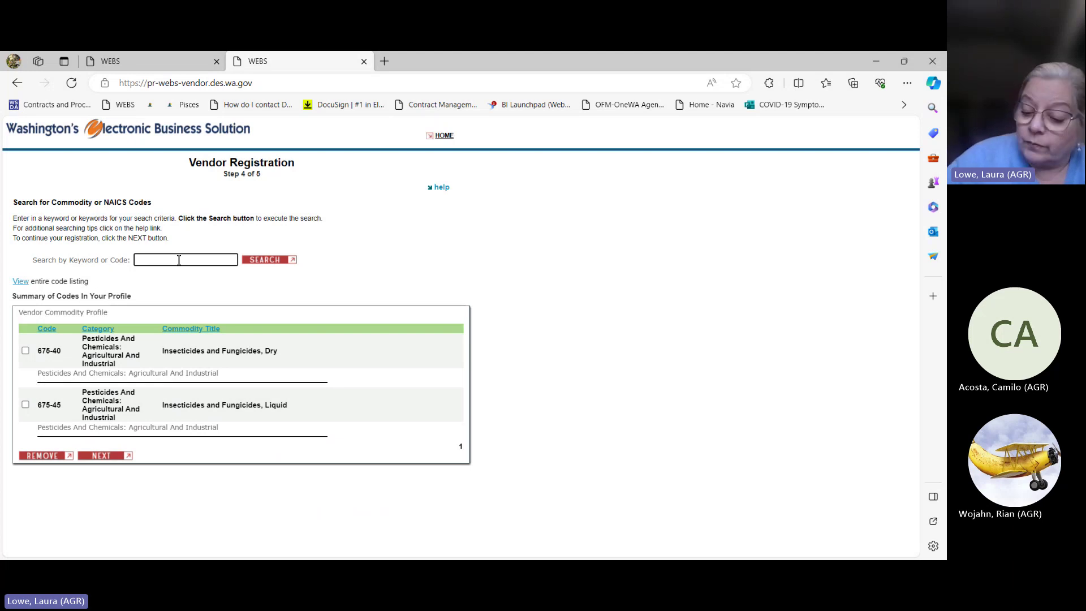
text(675)
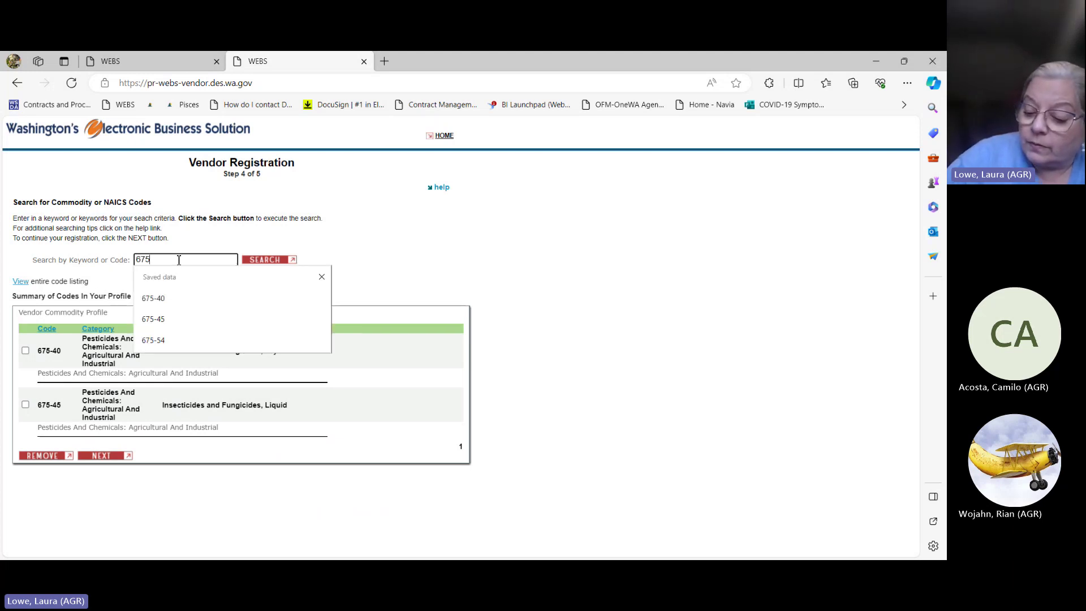
text(-54)
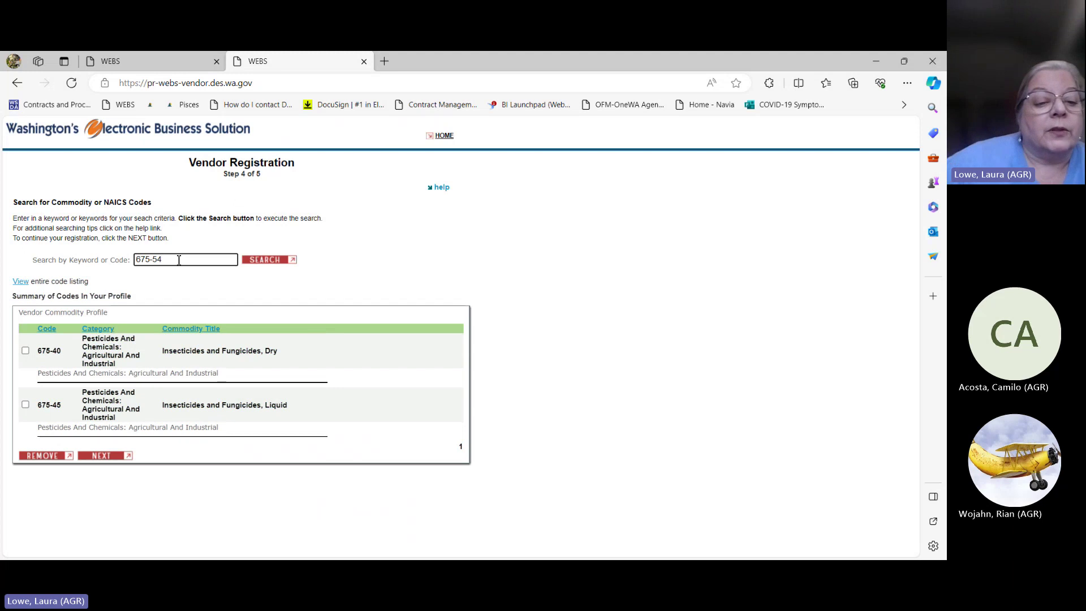
click(255, 260)
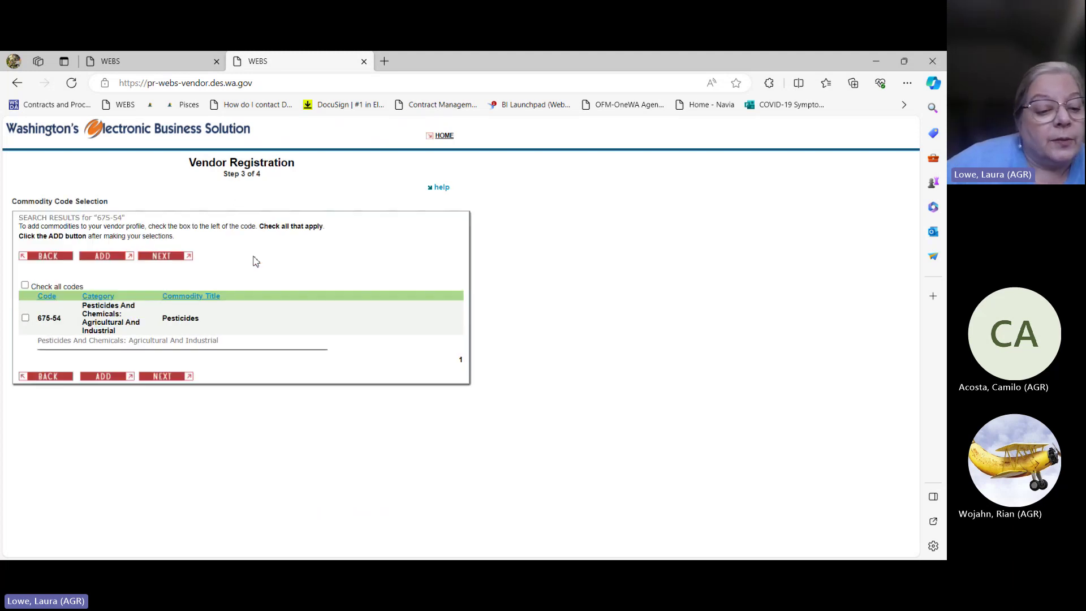
click(25, 319)
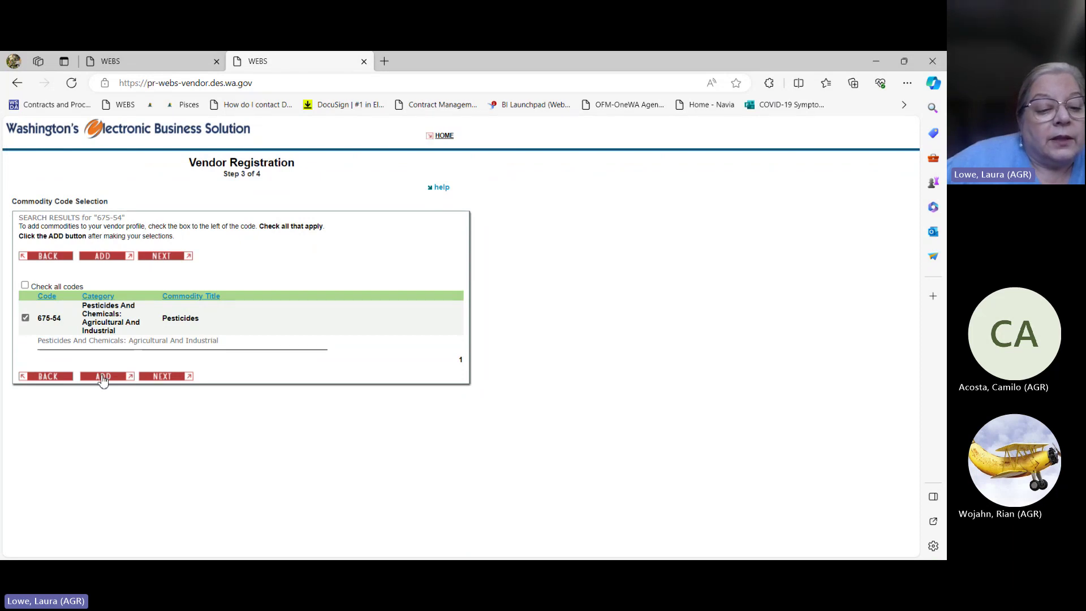
click(102, 378)
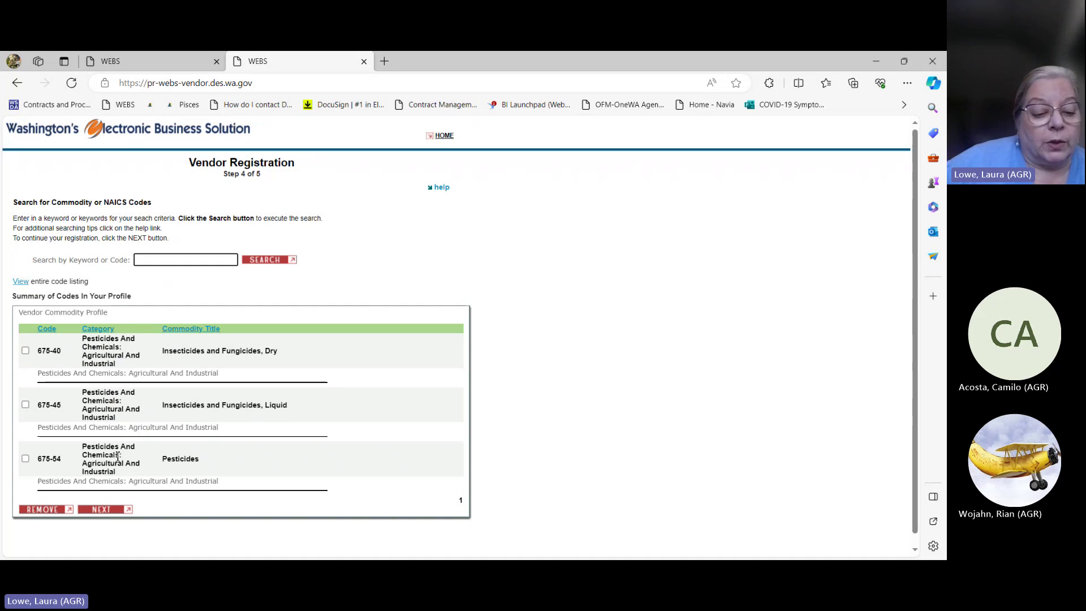
click(103, 510)
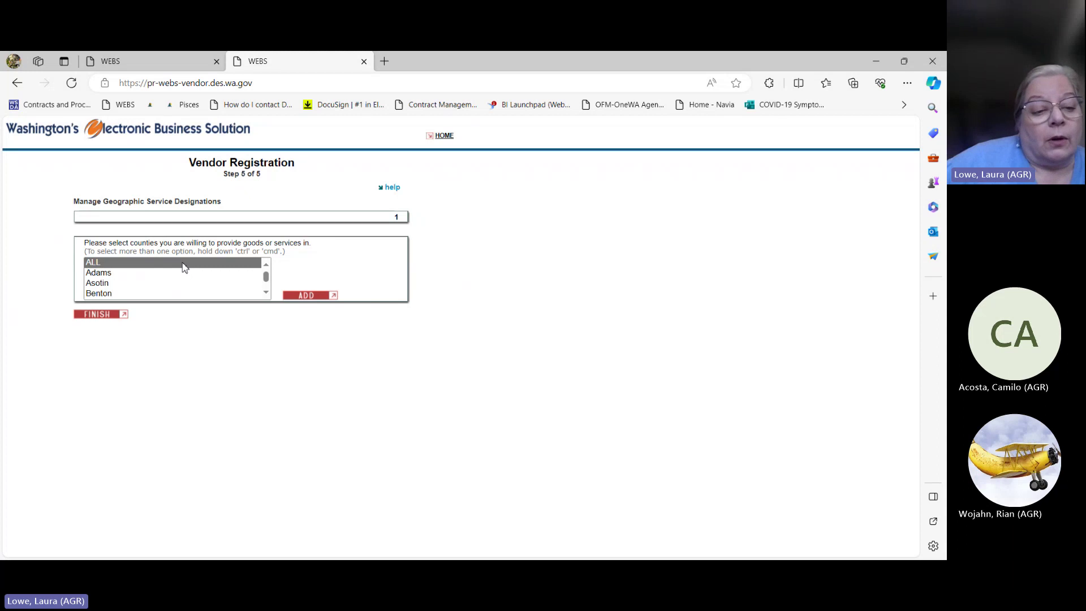
Step: Scroll the county list and try selecting Chelan and Benton
click(266, 293)
click(266, 293)
click(265, 293)
click(266, 293)
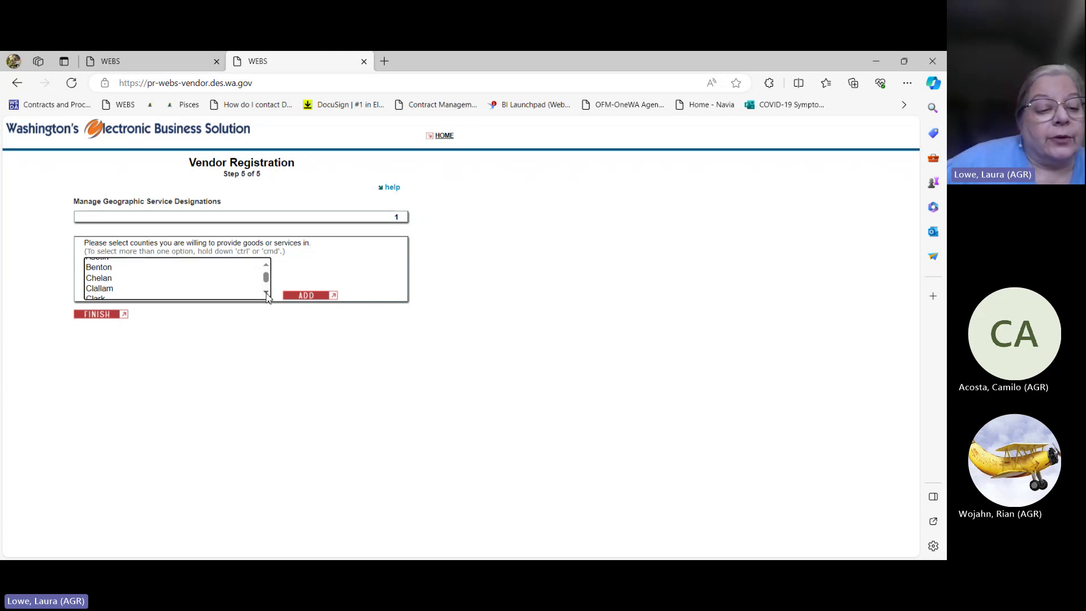
click(94, 268)
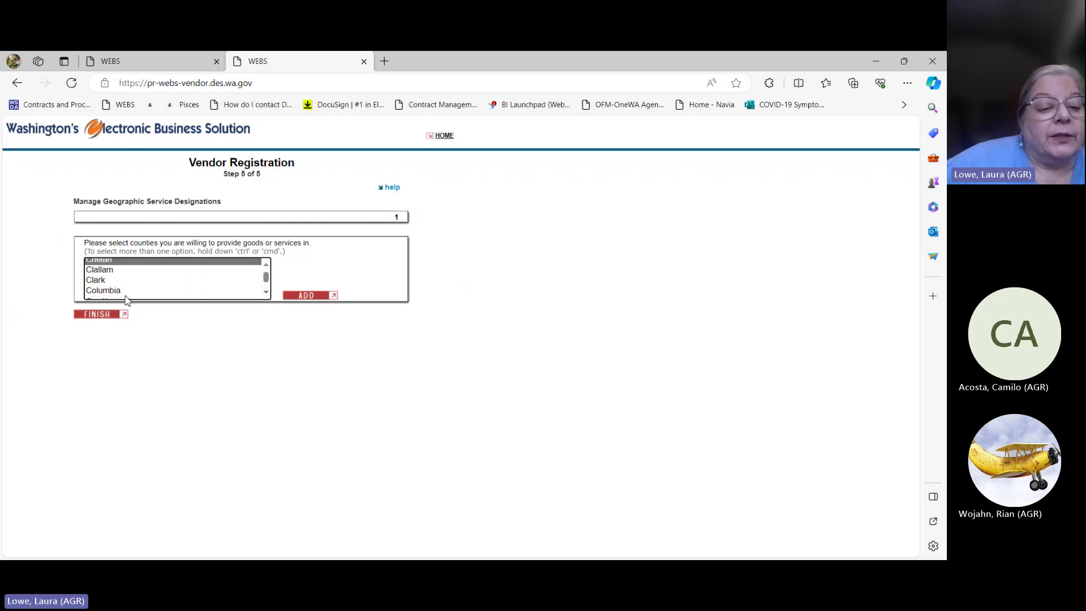
scroll(256, 266, up, 1)
ctrl+click(256, 263)
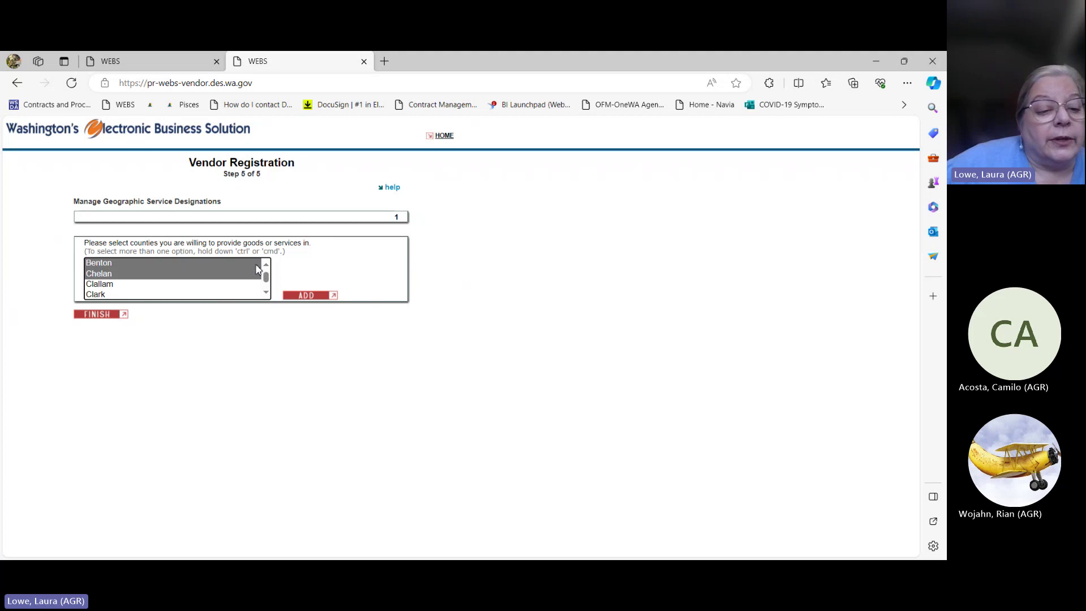
scroll(180, 274, up, 1)
click(95, 290)
click(114, 279)
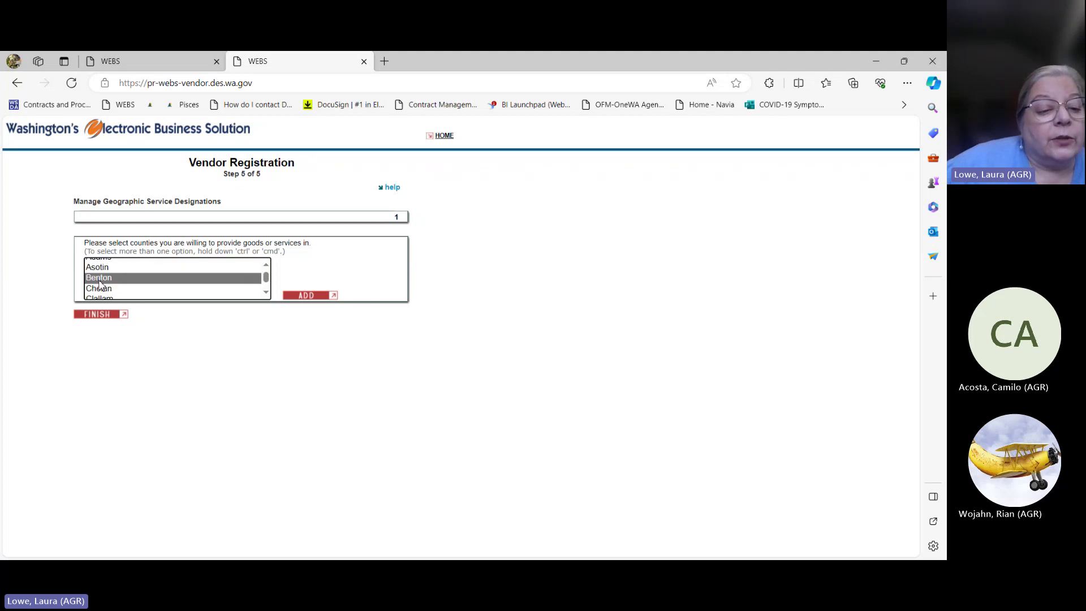
Step: Scroll to the bottom of the county list, select Yakima and add it
click(266, 293)
click(266, 292)
click(266, 292)
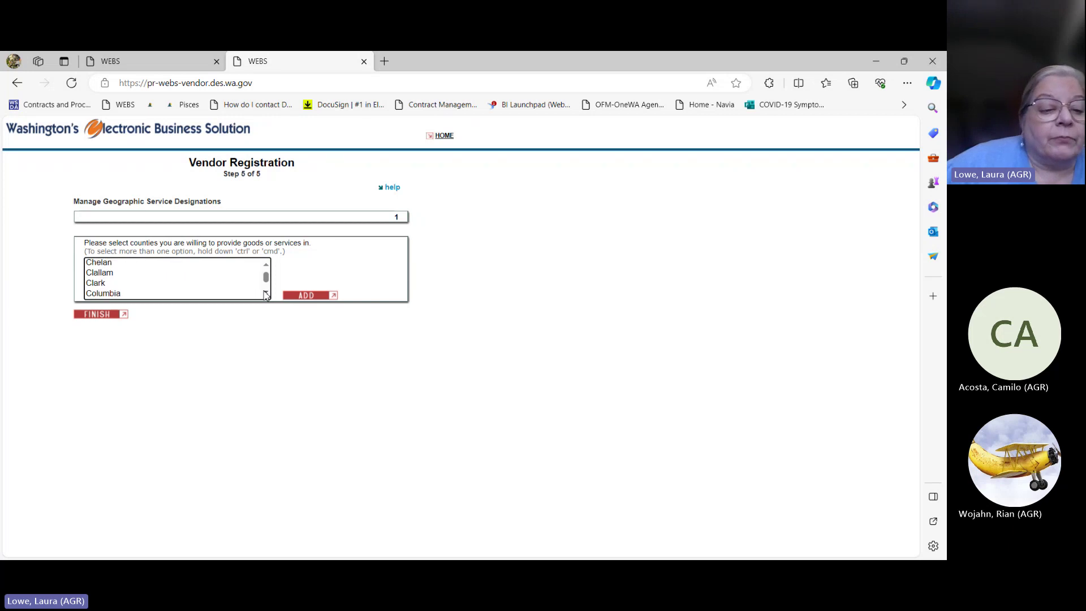
click(266, 293)
click(266, 293)
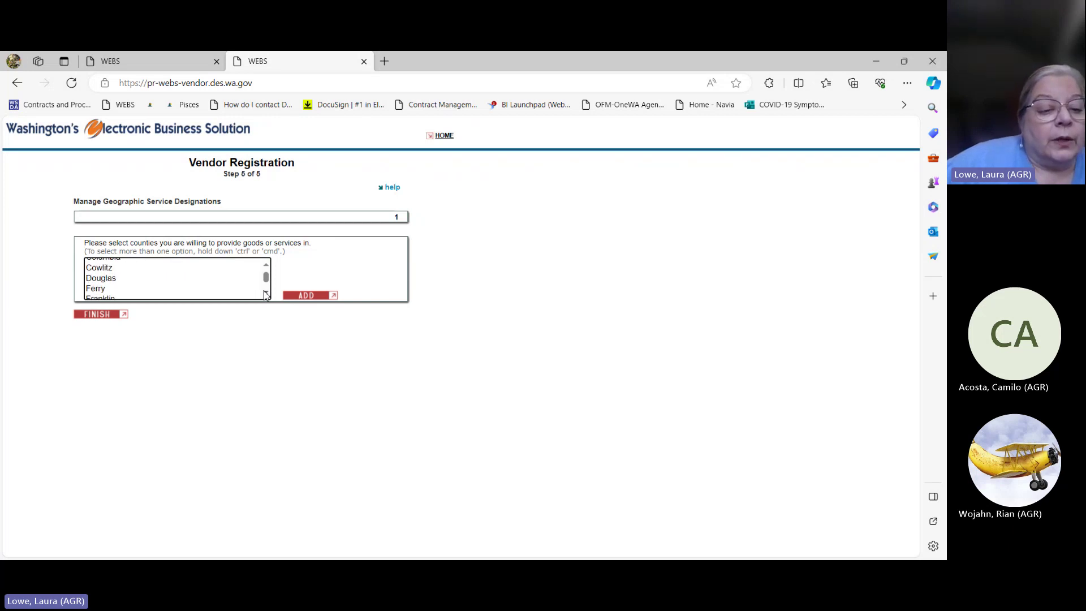
click(266, 292)
click(266, 292)
click(266, 292)
click(266, 292)
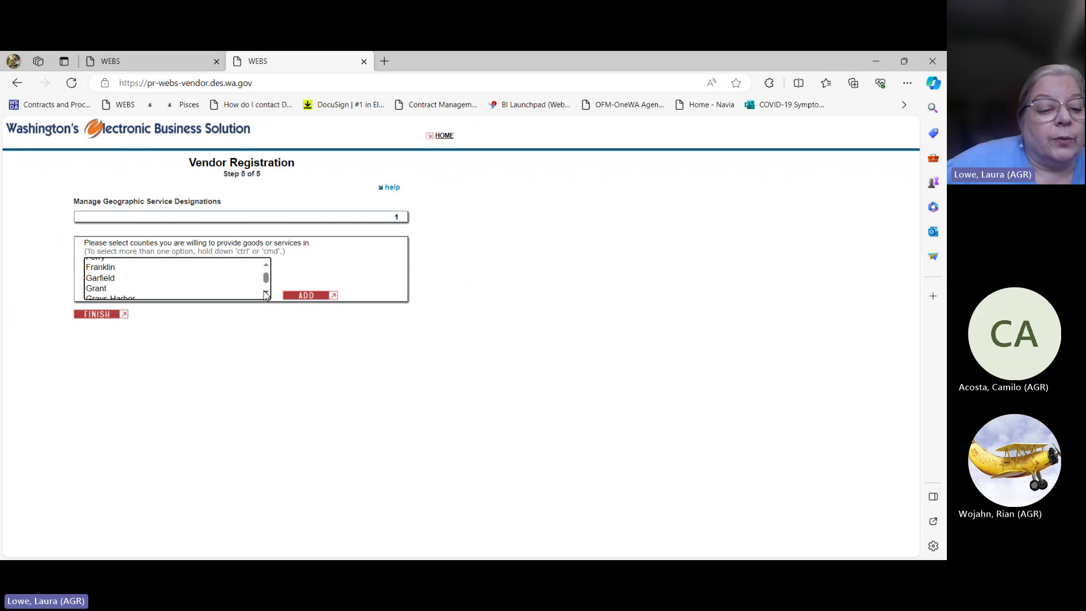
click(266, 293)
click(266, 293)
click(266, 292)
click(265, 293)
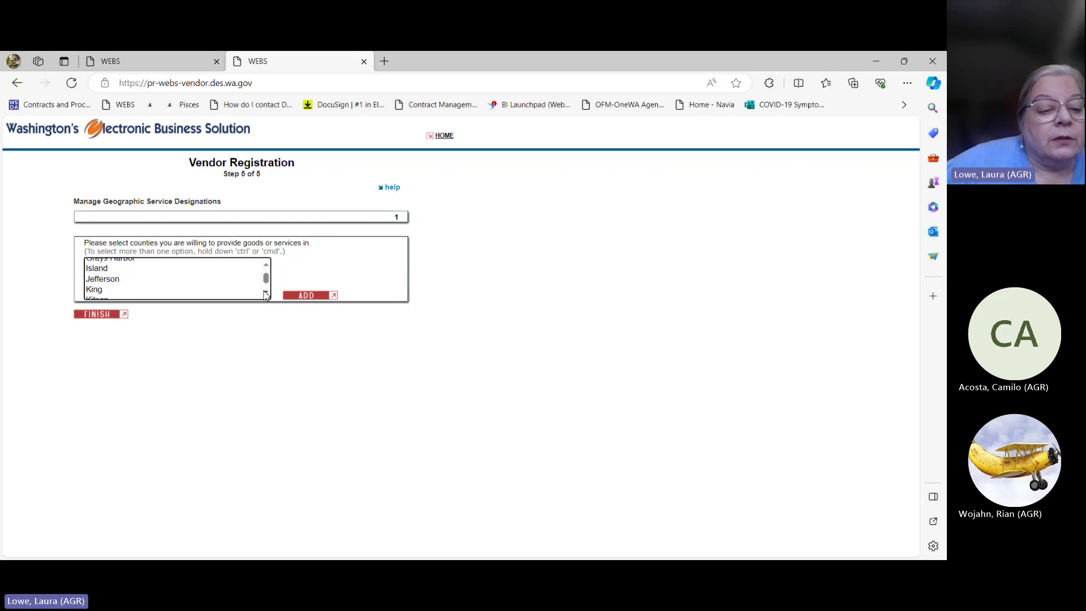
click(266, 292)
click(265, 292)
click(265, 292)
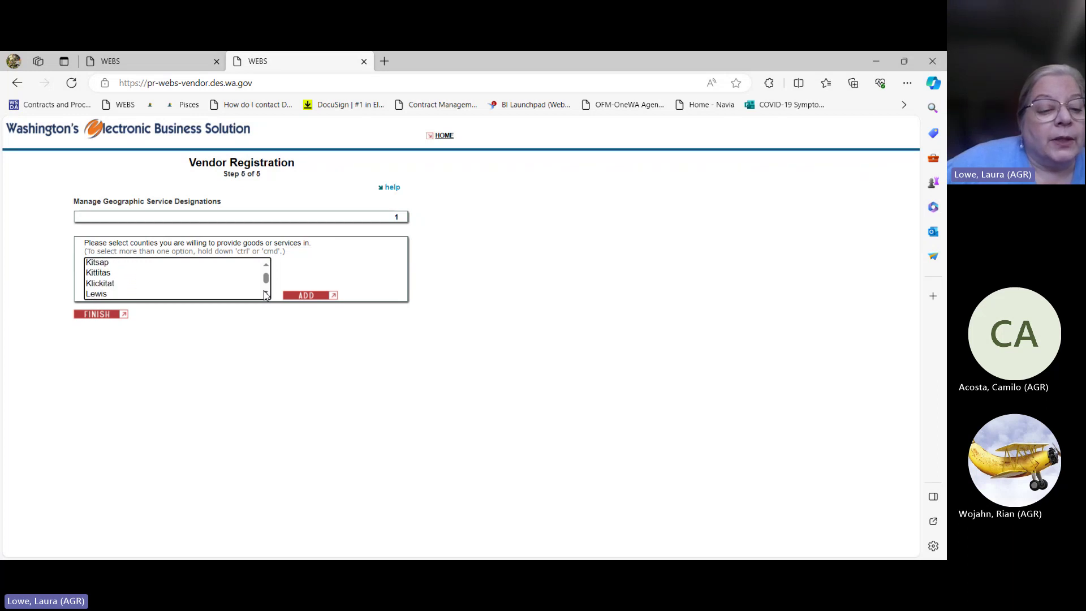
click(266, 293)
click(266, 292)
click(265, 293)
click(266, 292)
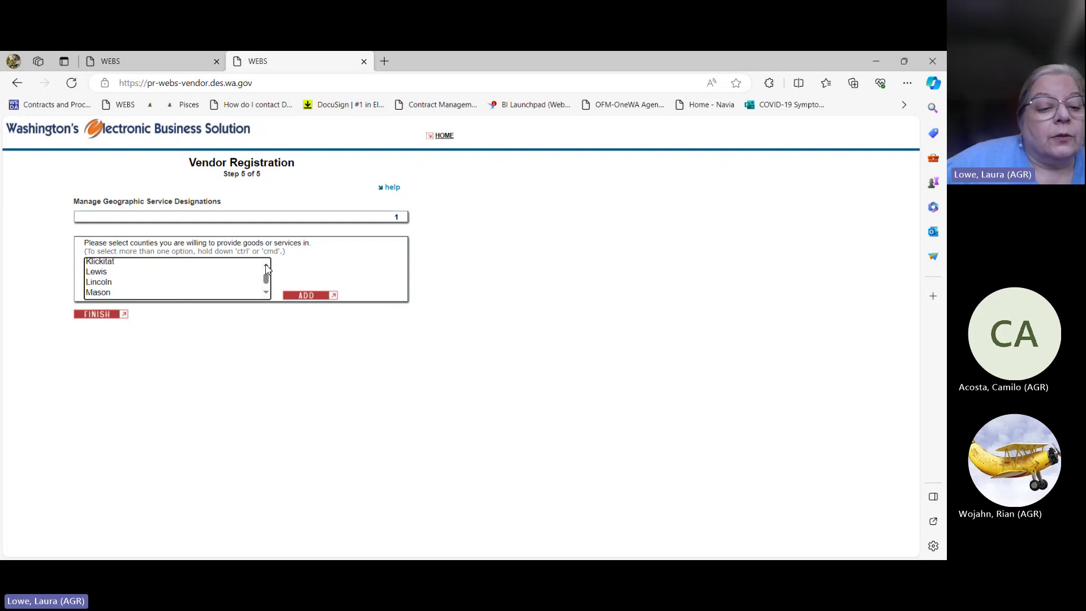
scroll(266, 268, up, 3)
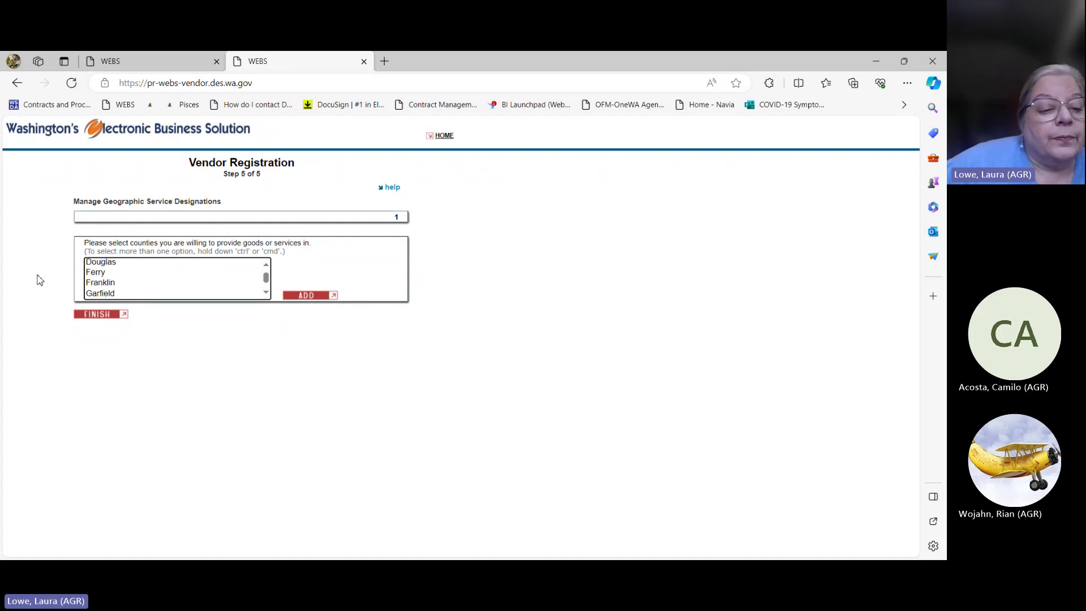
click(90, 283)
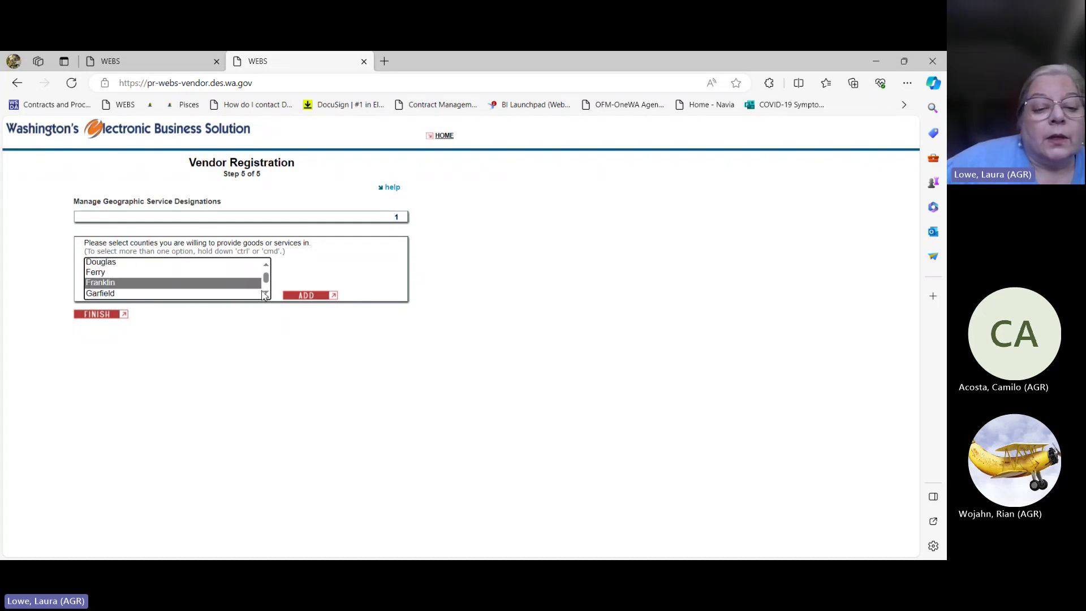
scroll(266, 294, down, 1)
scroll(265, 294, down, 3)
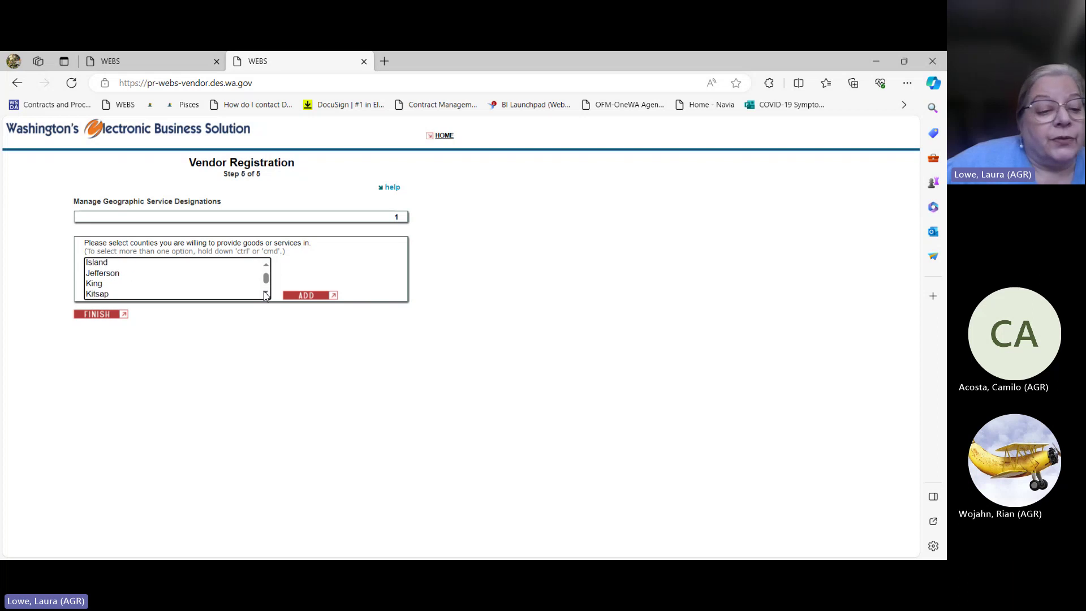
scroll(265, 294, down, 5)
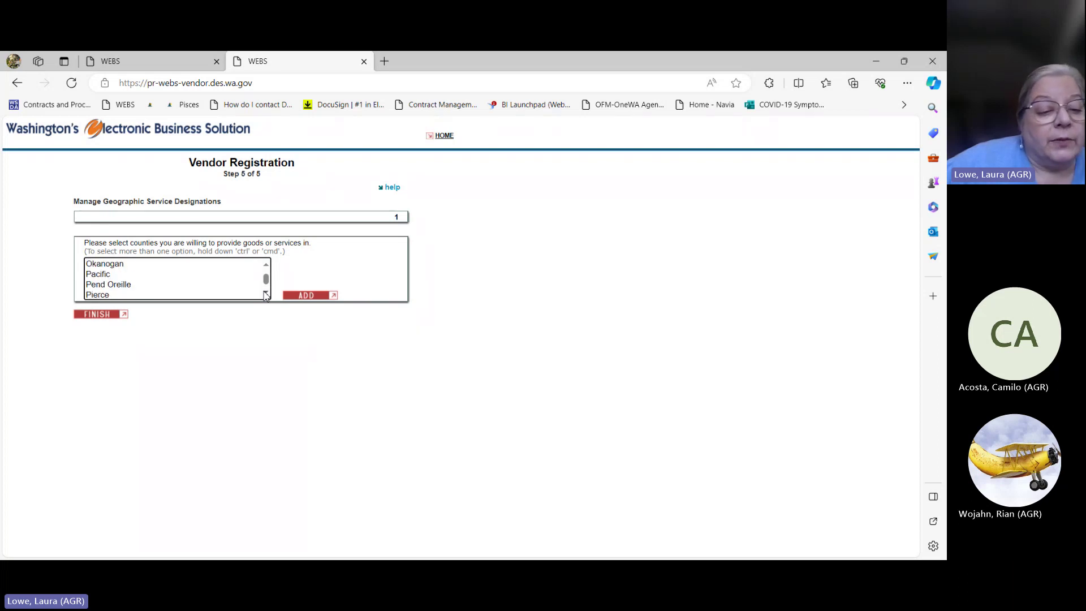
scroll(265, 294, down, 4)
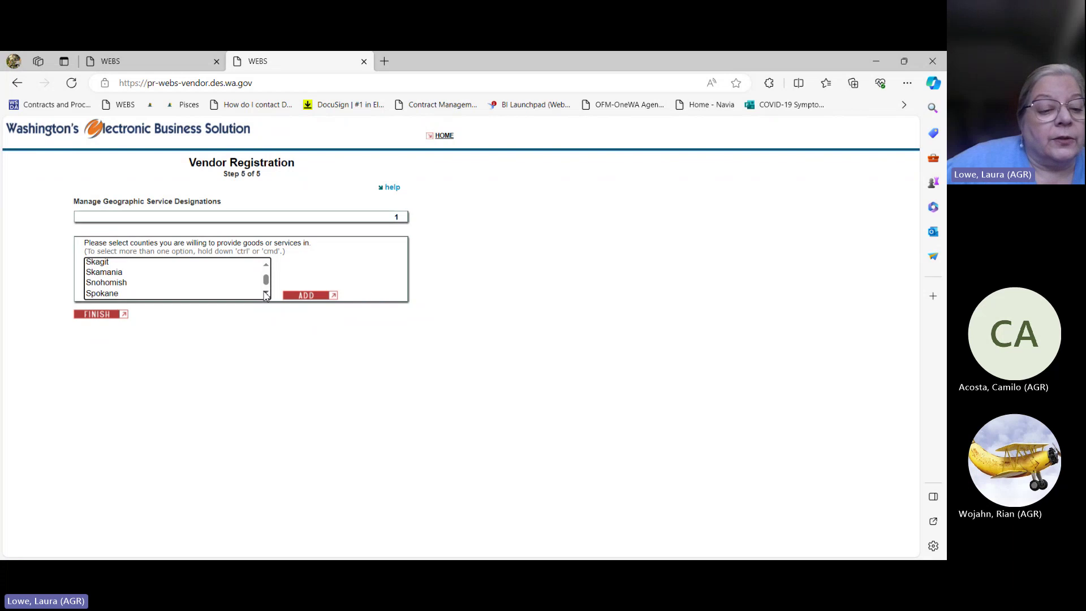
scroll(266, 295, down, 4)
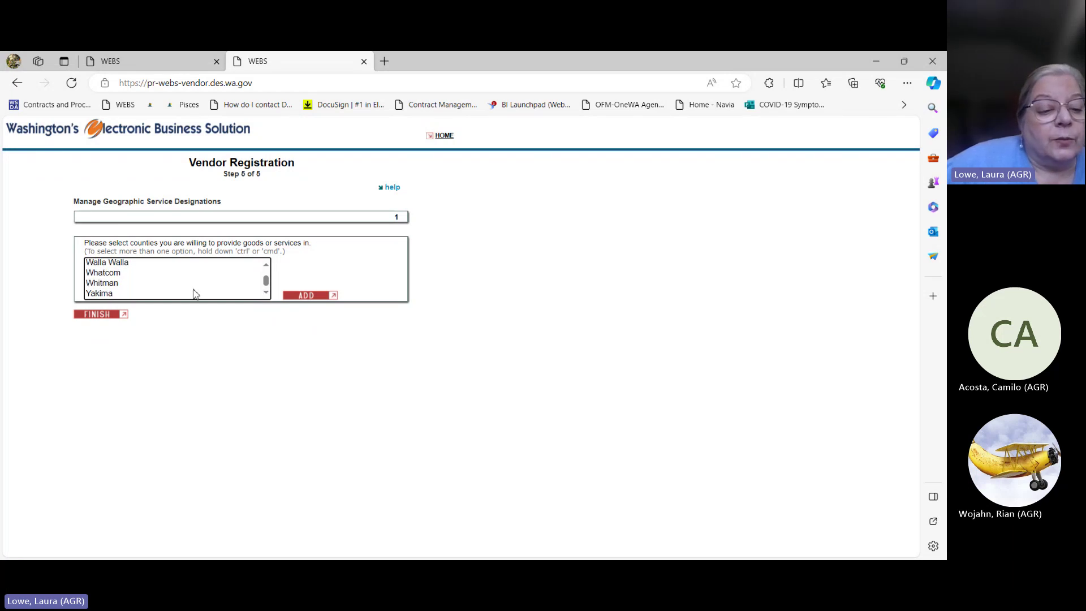
click(107, 293)
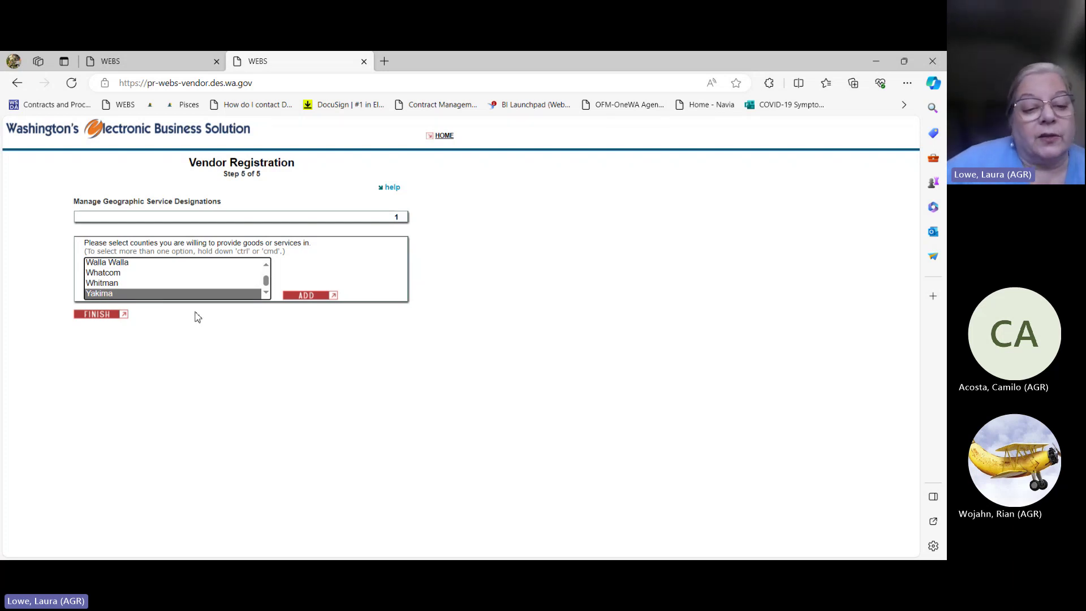
click(310, 298)
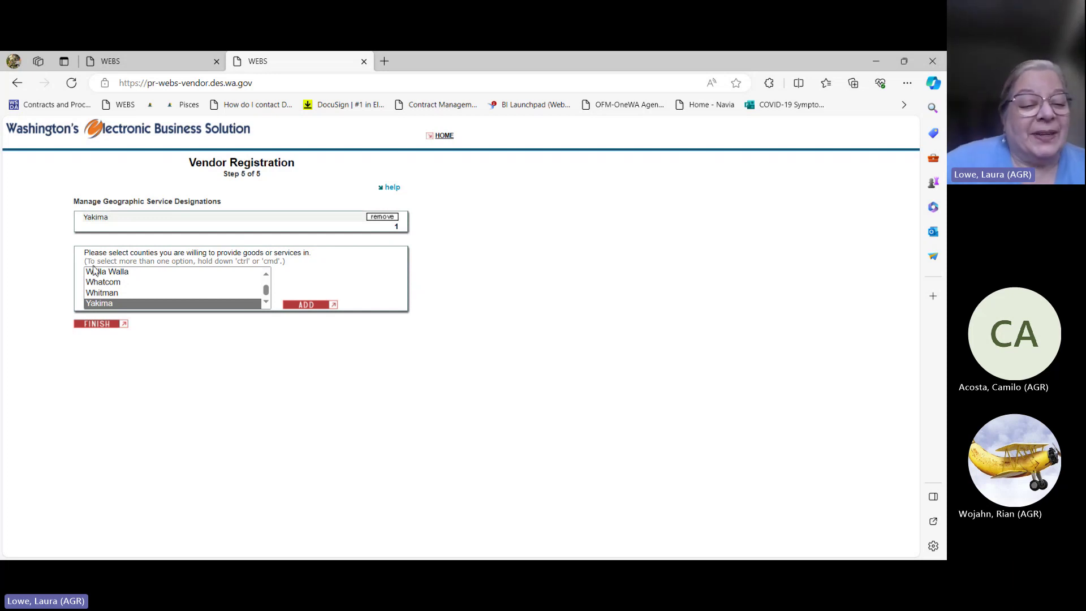
Step: Add Franklin, then Benton, from the county list as service counties
click(265, 276)
click(266, 276)
click(265, 276)
drag(266, 277, 266, 277)
click(108, 280)
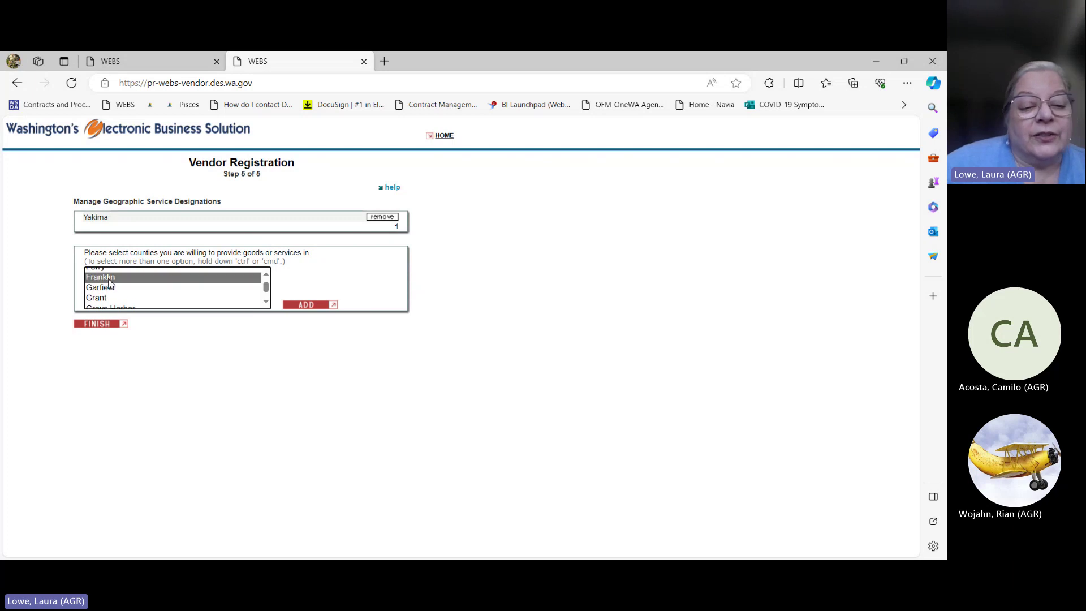
click(294, 308)
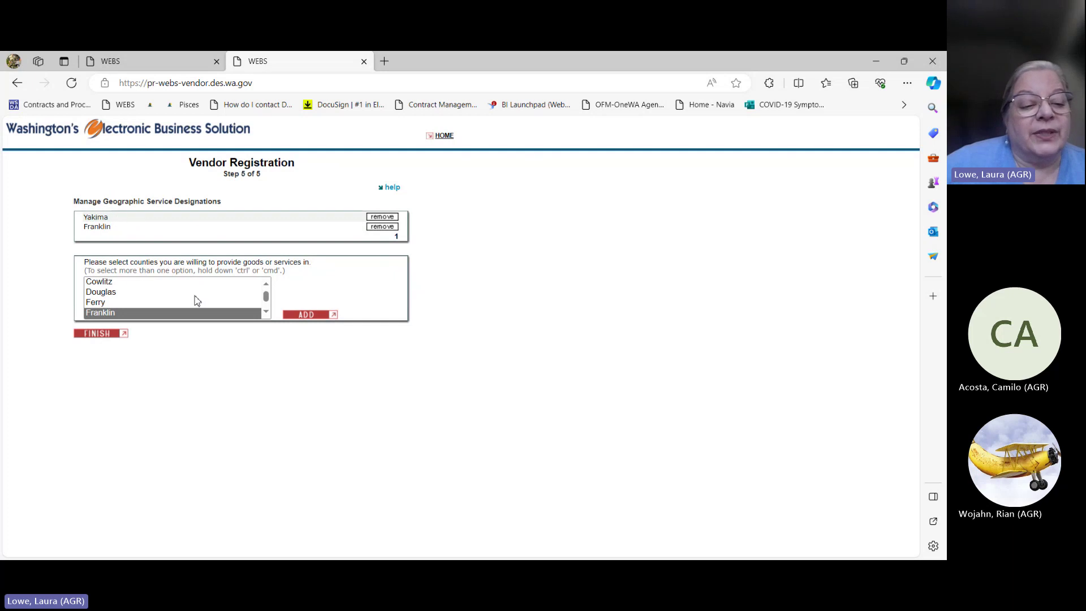
scroll(104, 286, up, 3)
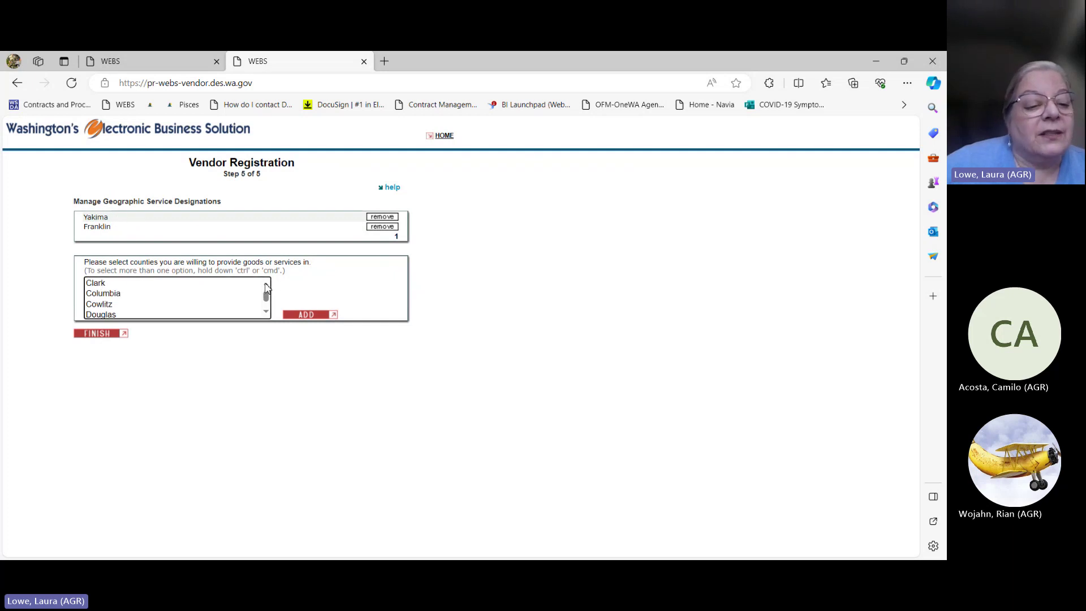
click(97, 313)
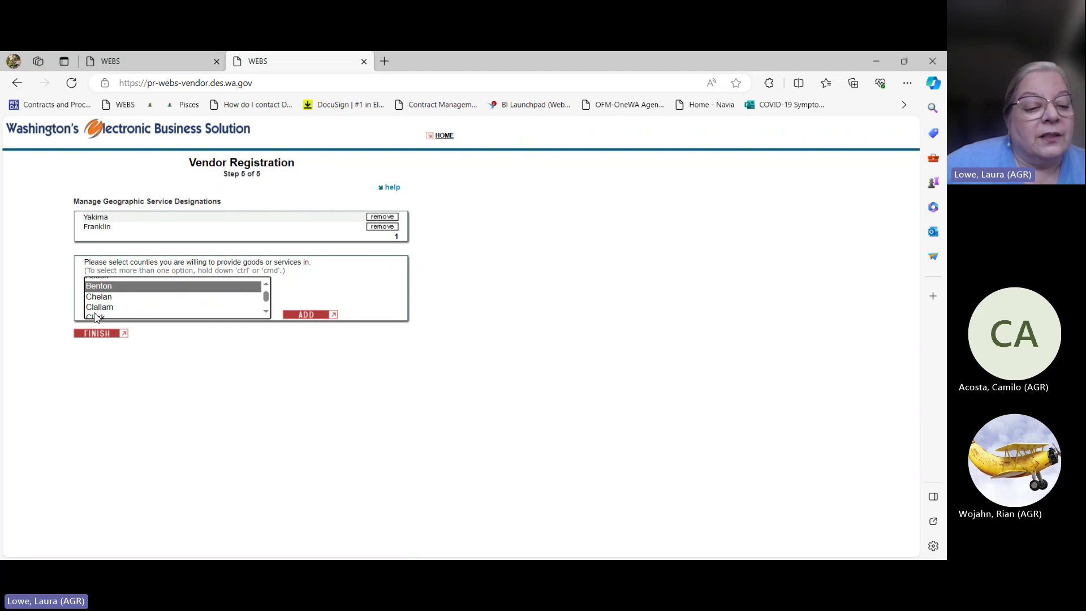
click(301, 317)
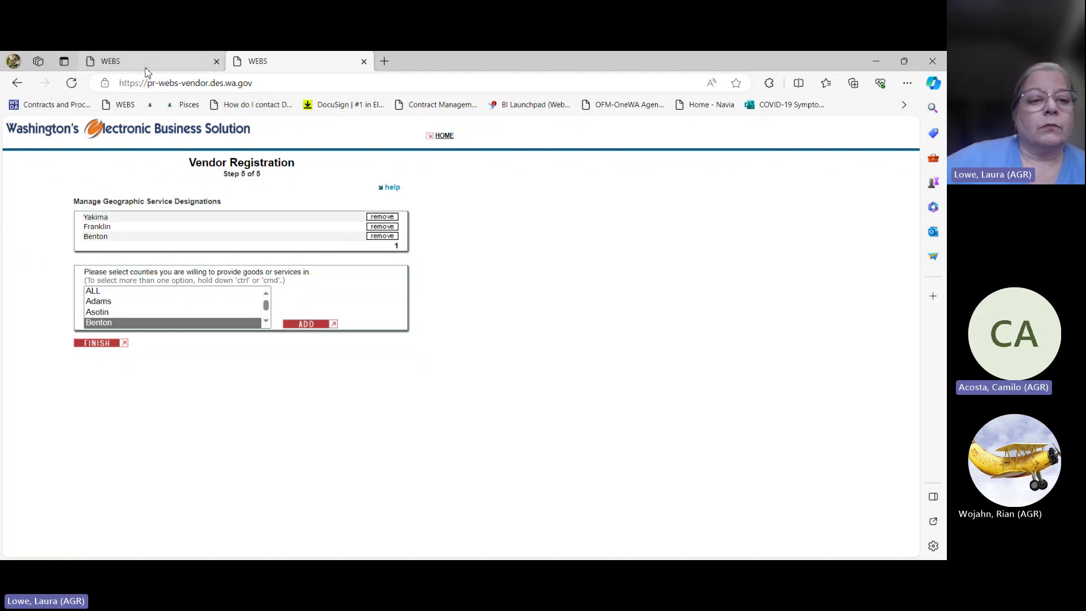
Step: Bring the first WEBS browser tab, showing the WEBS for Vendors login page, to the front
mouse_move(148, 72)
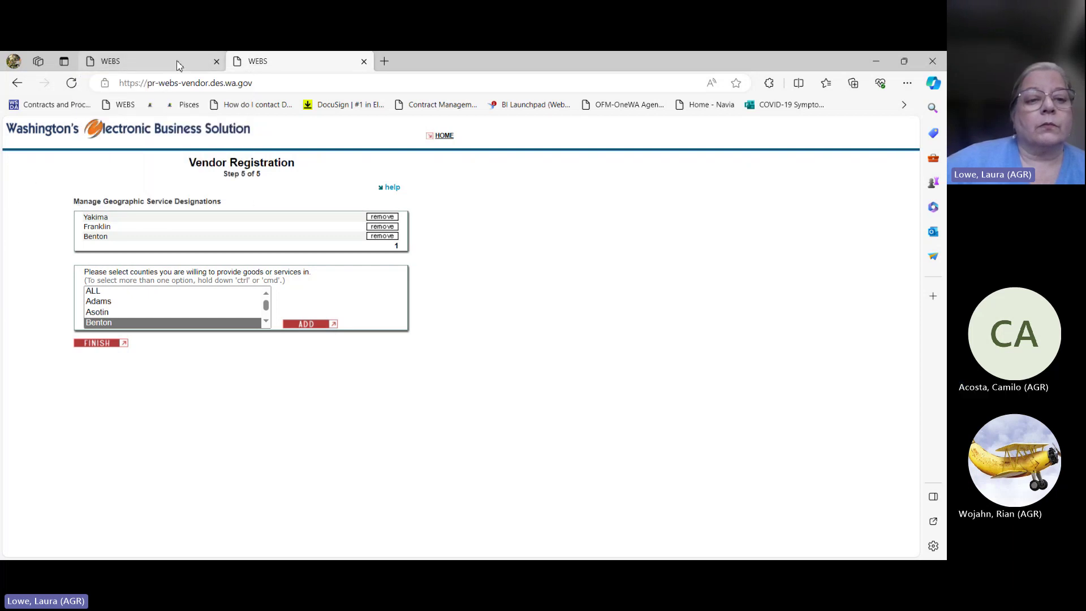
click(177, 65)
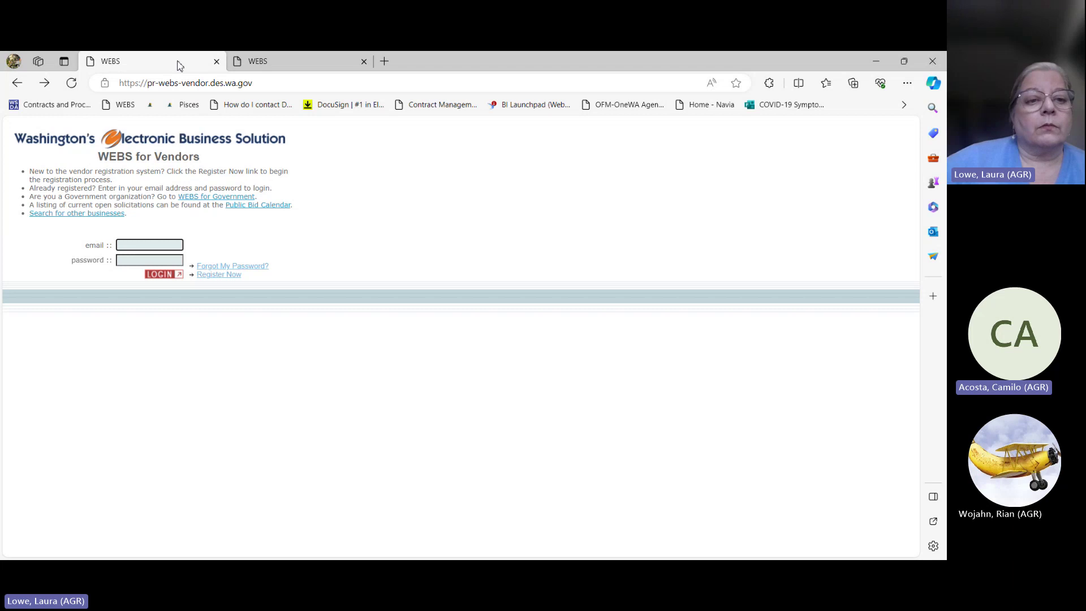